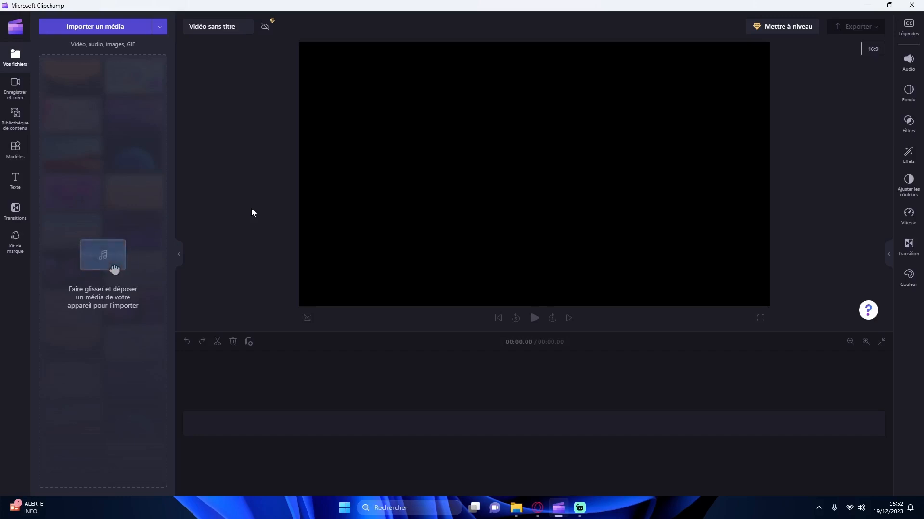
{"action": "left_click", "coordinate": [106, 35]}
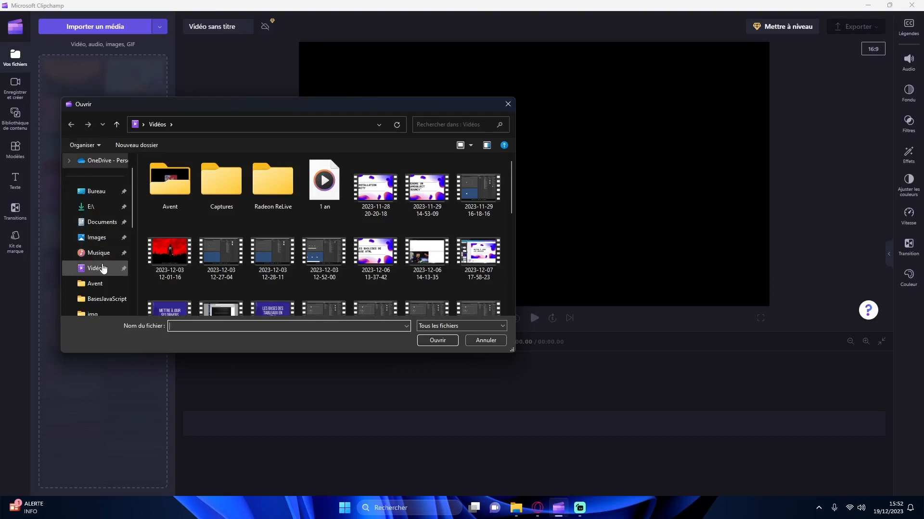
{"action": "scroll", "coordinate": [294, 238], "scroll_direction": "down", "scroll_amount": 5}
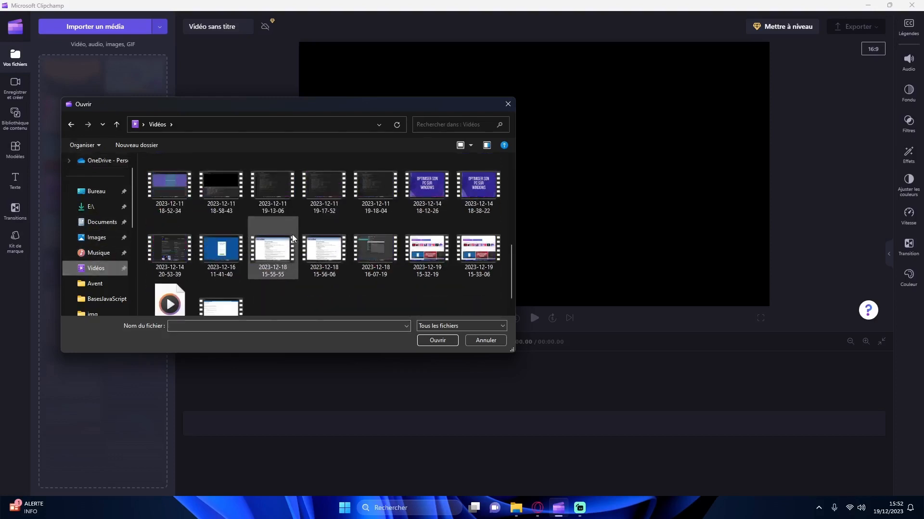
{"action": "double_click", "coordinate": [274, 182]}
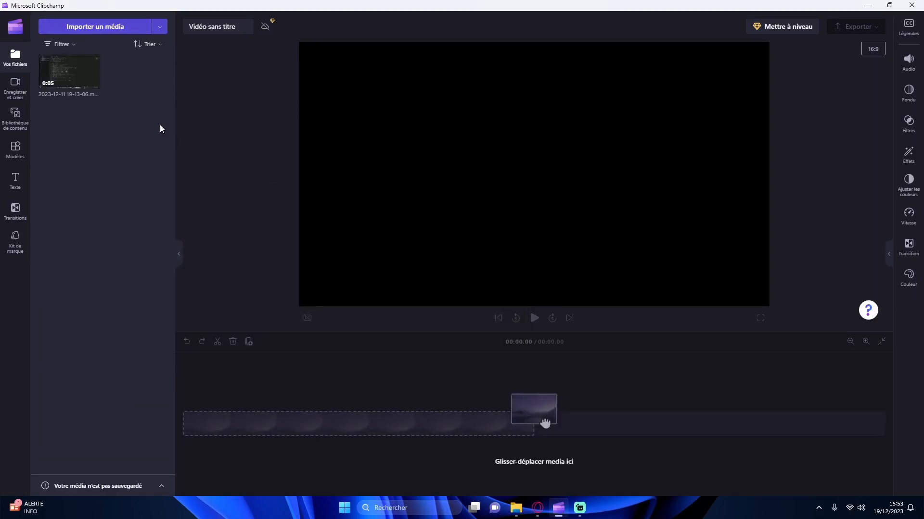
- Add the imported video to the timeline and return the playhead to the start
{"action": "left_click", "coordinate": [93, 88]}
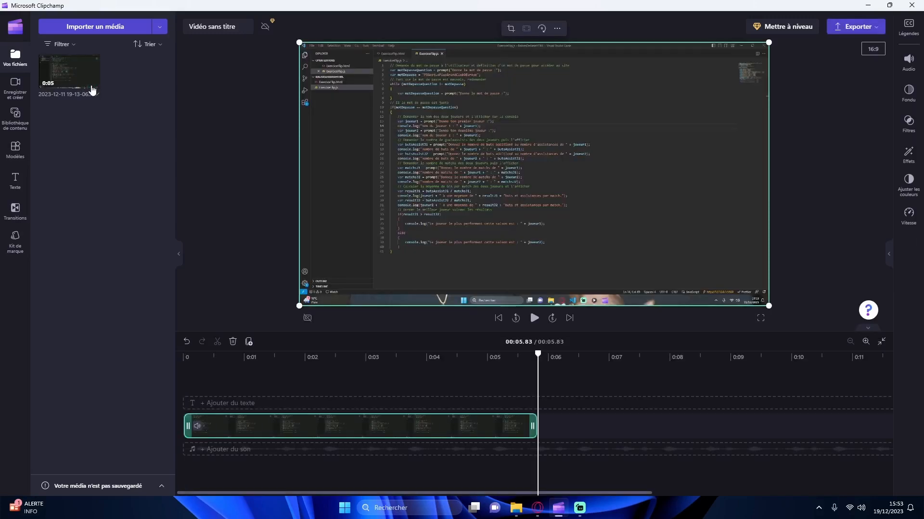
{"action": "left_click", "coordinate": [182, 375]}
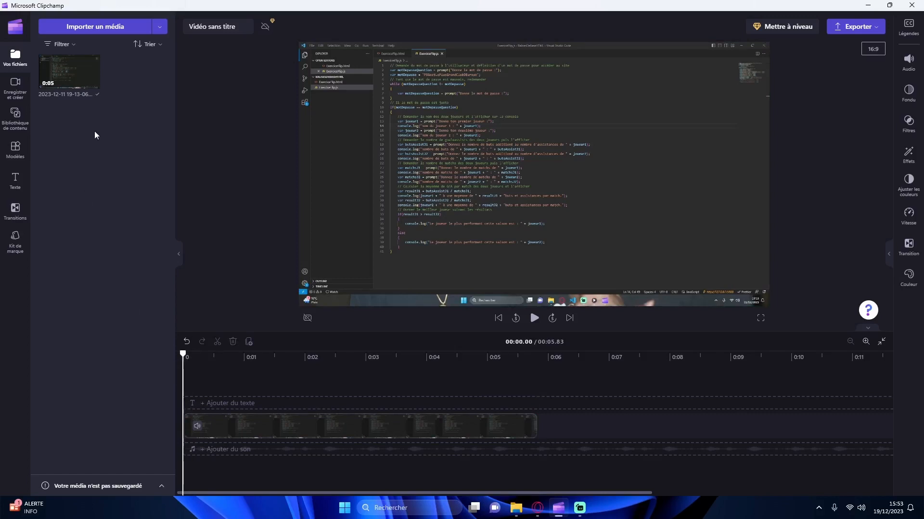
- Create a text-to-speech clip with the text "Bonjour" in the French voice Denise and preview it
{"action": "left_click", "coordinate": [15, 89]}
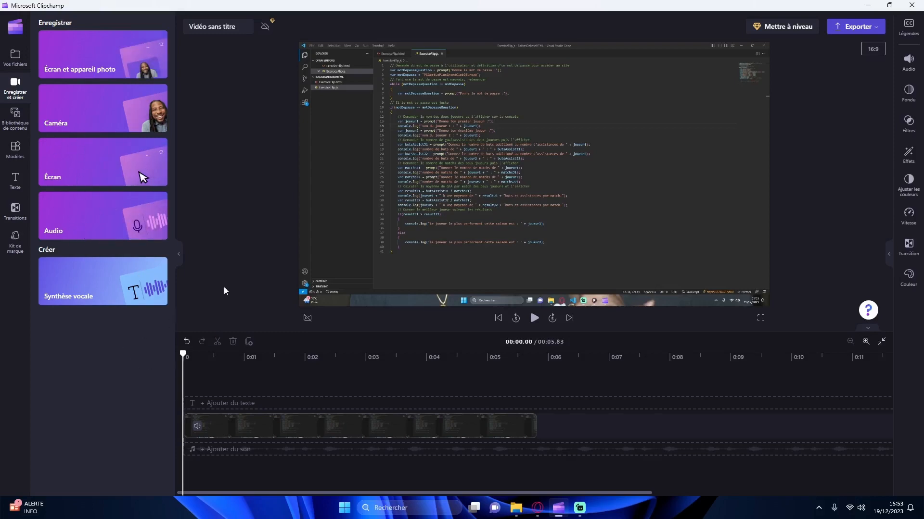
{"action": "left_click", "coordinate": [97, 275]}
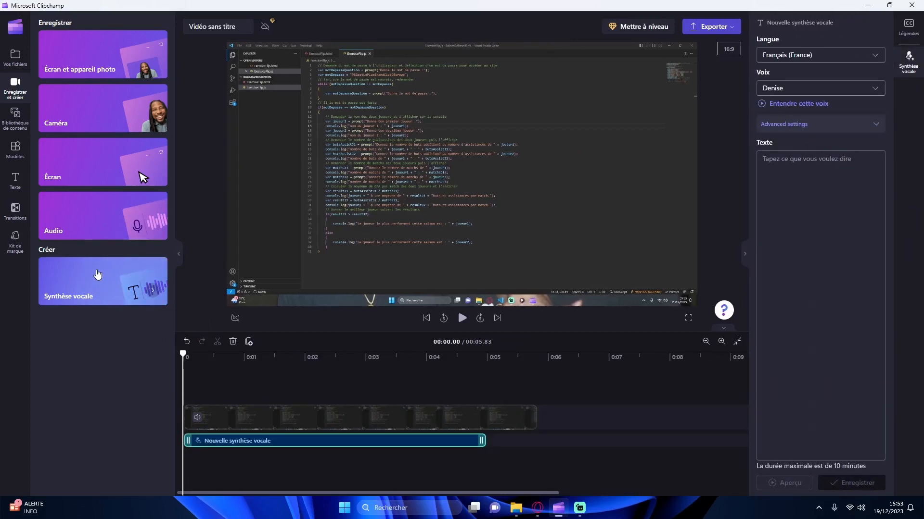
{"action": "left_click", "coordinate": [798, 165]}
{"action": "type", "text": "B"}
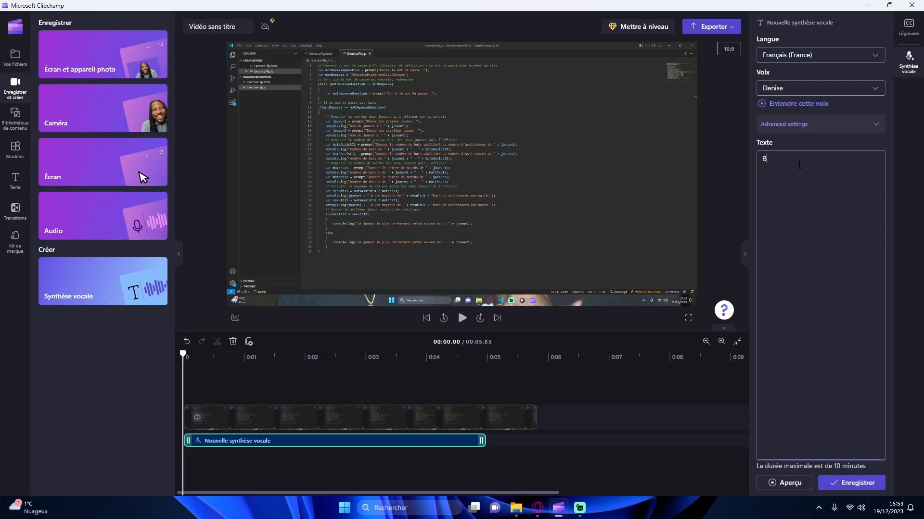
{"action": "type", "text": "onjour"}
{"action": "left_click", "coordinate": [786, 489]}
- Delete the text-to-speech clip from the timeline
{"action": "left_click", "coordinate": [906, 63]}
{"action": "key", "text": "Delete"}
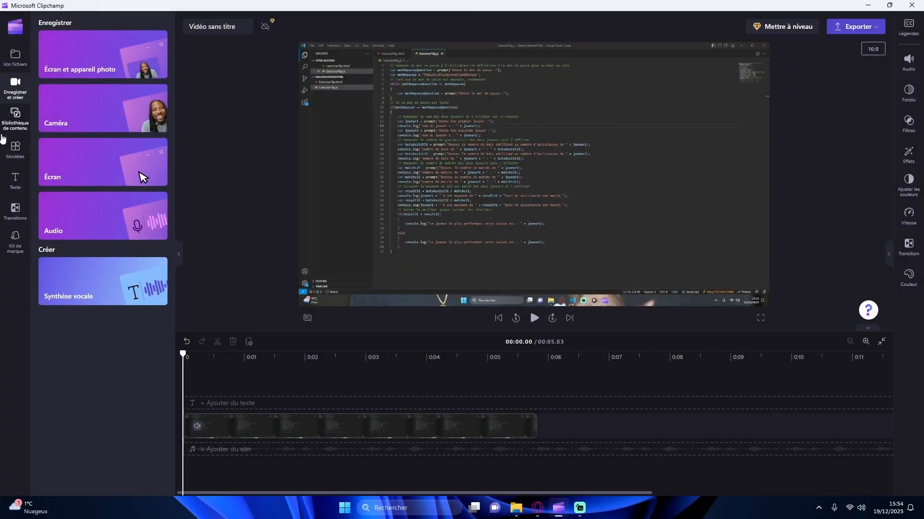
- Show all content in the content library and review the Clipchamp Premium upgrade offer
{"action": "left_click", "coordinate": [17, 125]}
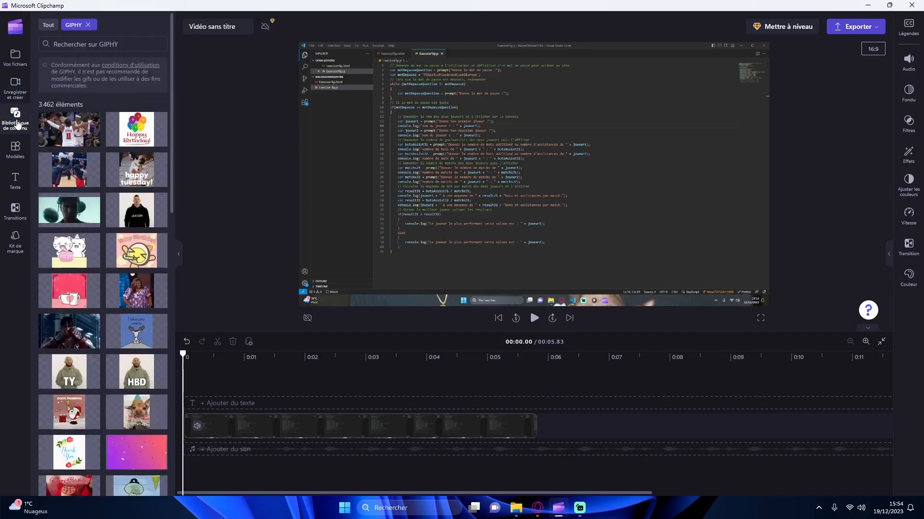
{"action": "left_click", "coordinate": [48, 30]}
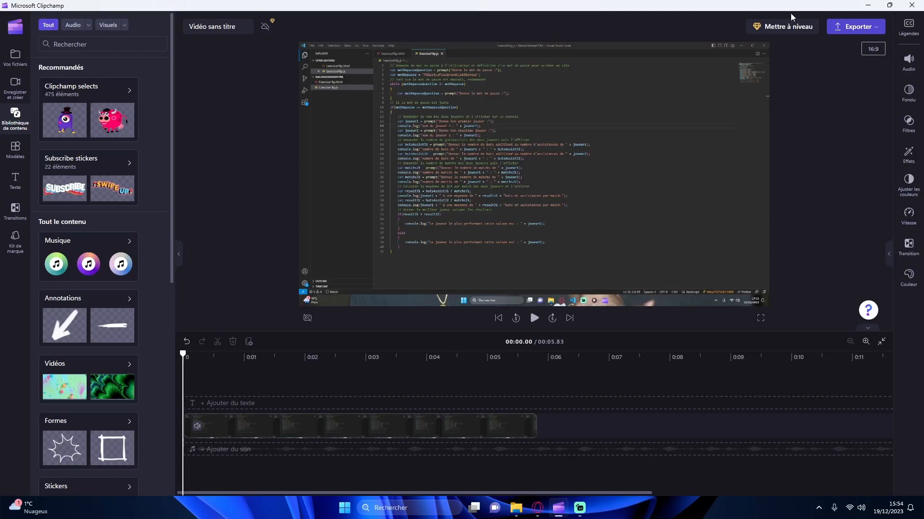
{"action": "left_click", "coordinate": [784, 28]}
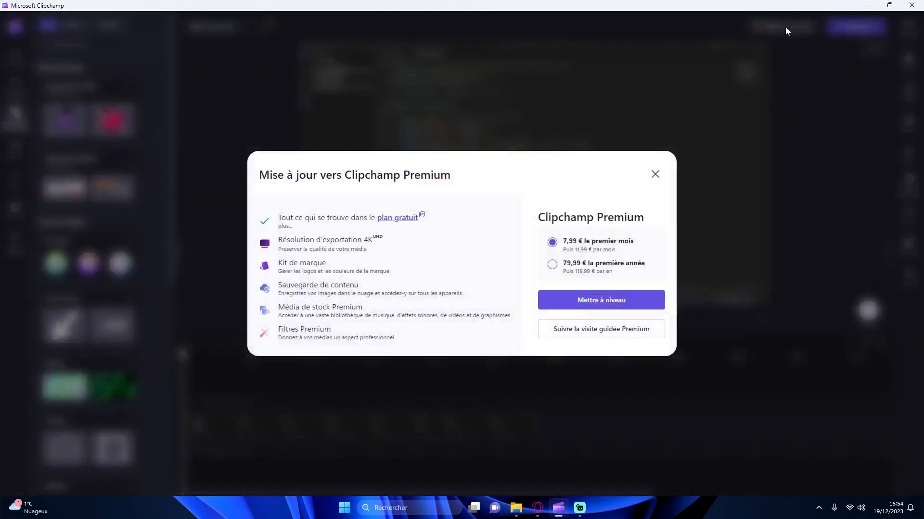
{"action": "left_click", "coordinate": [655, 175]}
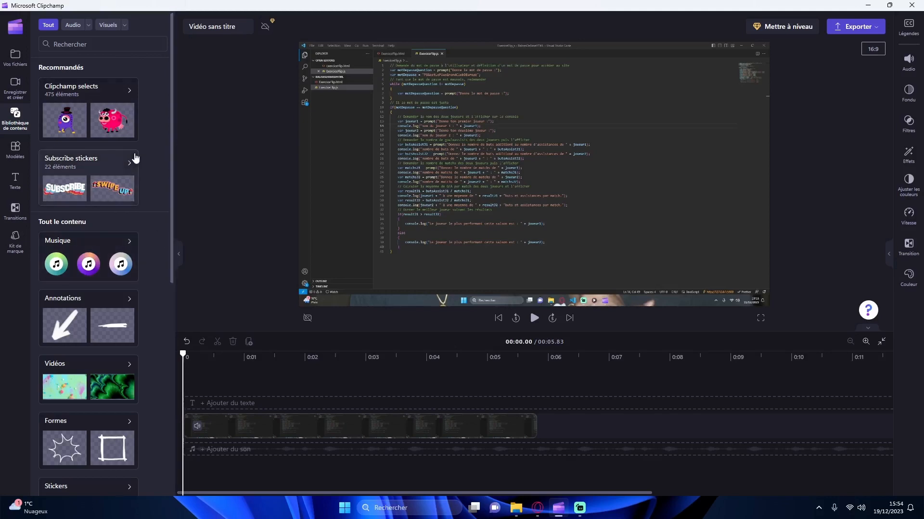
- Examine the content library's categories and its GIPHY collection, and return to the overview of all content
{"action": "scroll", "coordinate": [134, 154], "scroll_direction": "down", "scroll_amount": 3}
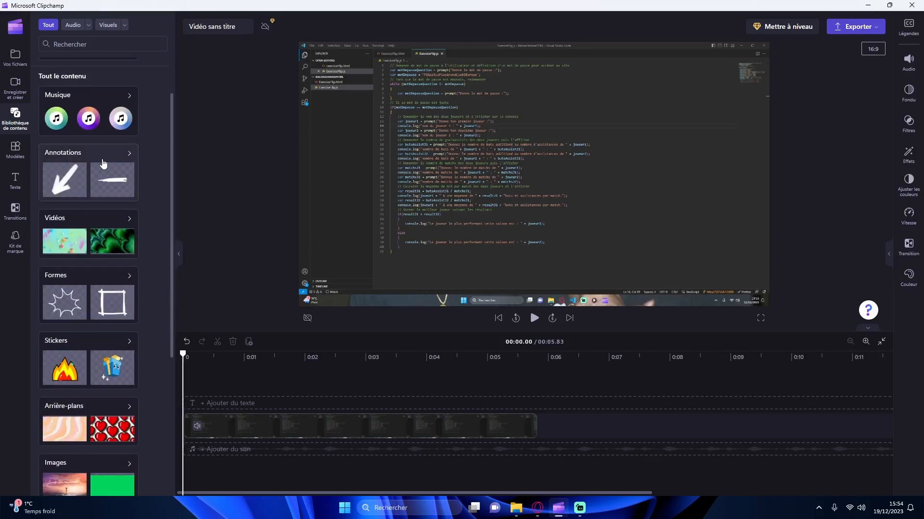
{"action": "scroll", "coordinate": [122, 251], "scroll_direction": "down", "scroll_amount": 2}
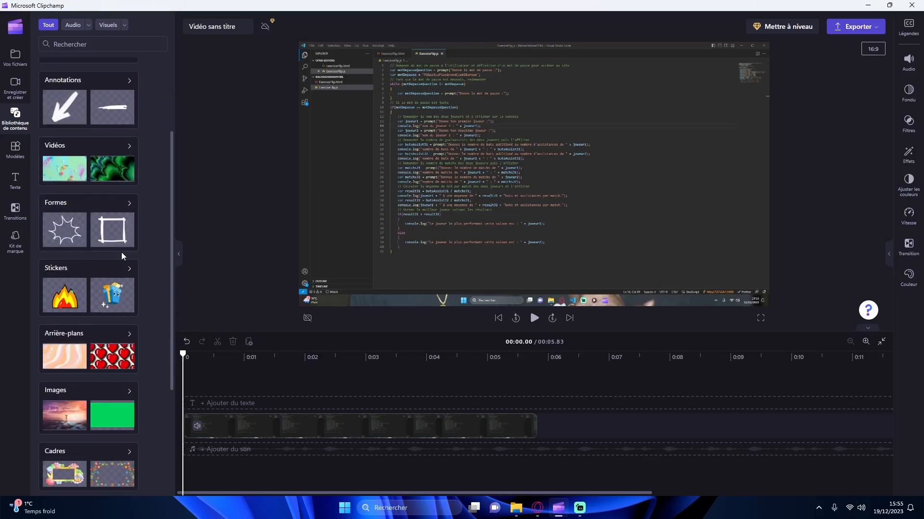
{"action": "scroll", "coordinate": [121, 252], "scroll_direction": "down", "scroll_amount": 3}
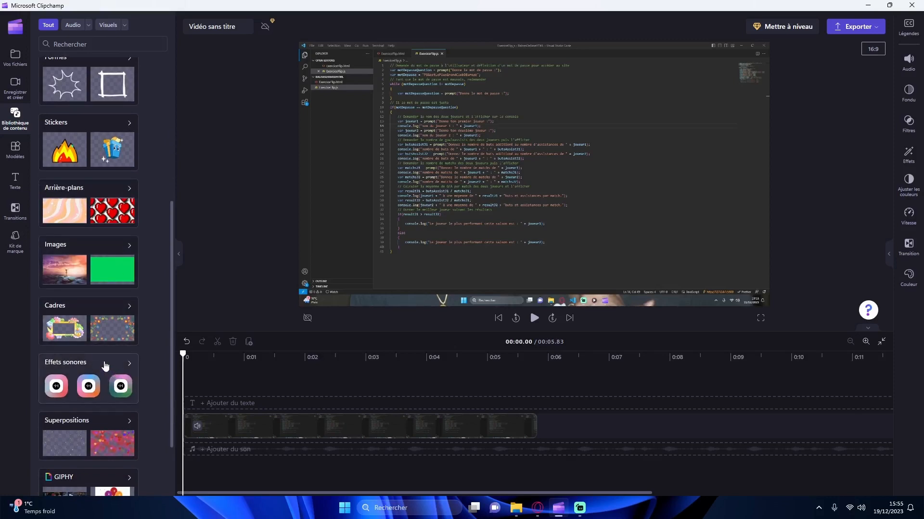
{"action": "scroll", "coordinate": [106, 366], "scroll_direction": "down", "scroll_amount": 2}
{"action": "scroll", "coordinate": [109, 369], "scroll_direction": "down", "scroll_amount": 1}
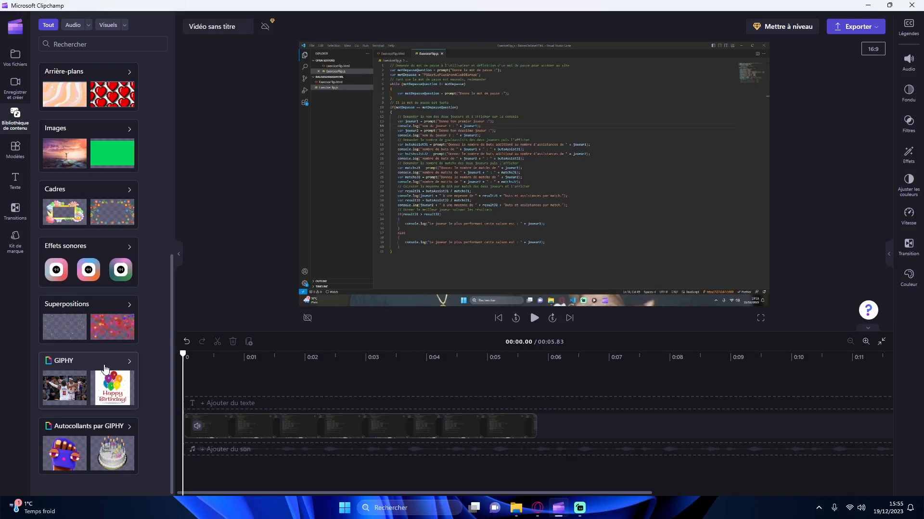
{"action": "left_click", "coordinate": [72, 366]}
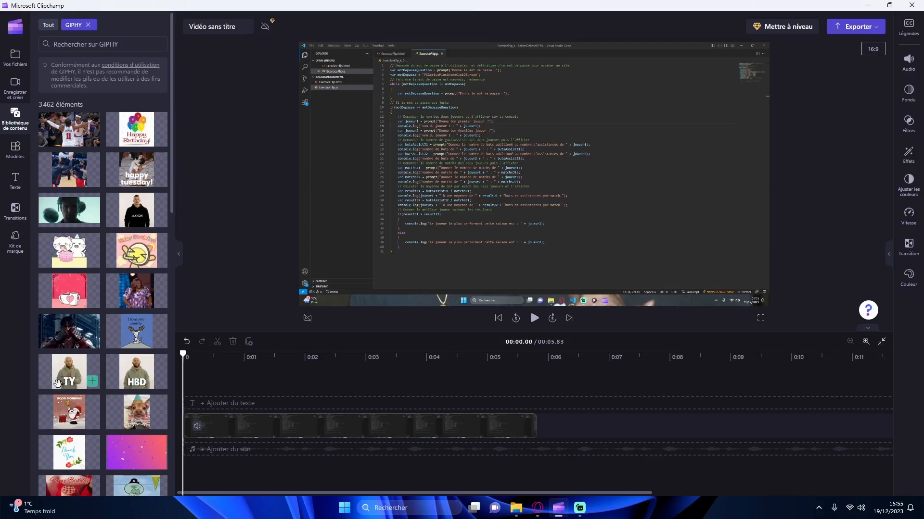
{"action": "left_click", "coordinate": [48, 26]}
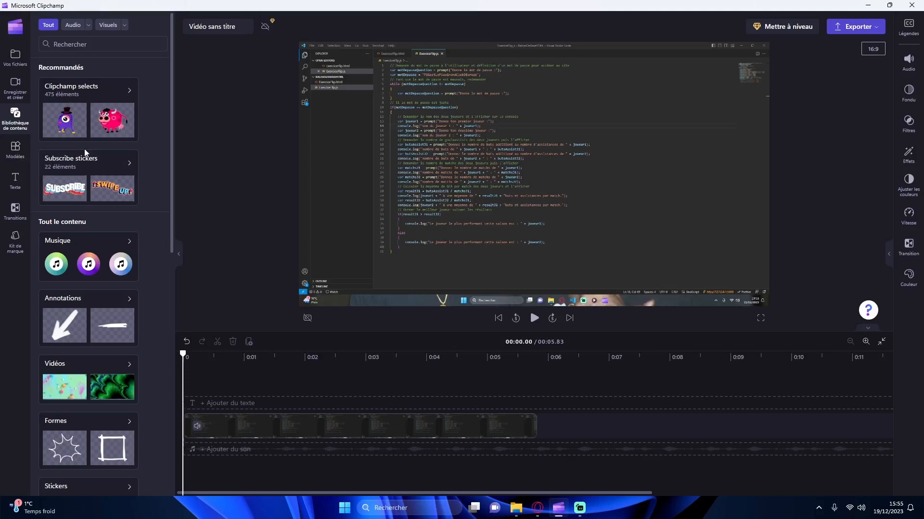
- Examine the YouTube video templates and preview several of the intro and outro designs
{"action": "left_click", "coordinate": [18, 147]}
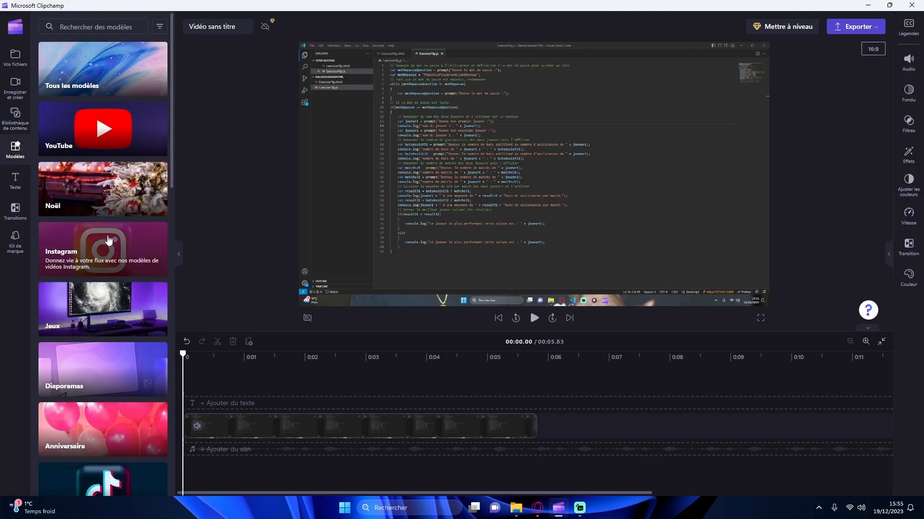
{"action": "left_click", "coordinate": [114, 133]}
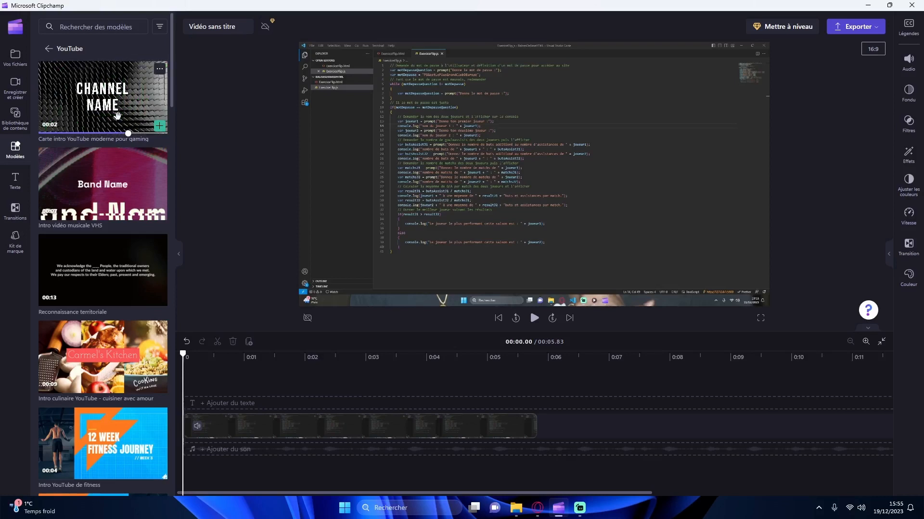
{"action": "mouse_move", "coordinate": [113, 159]}
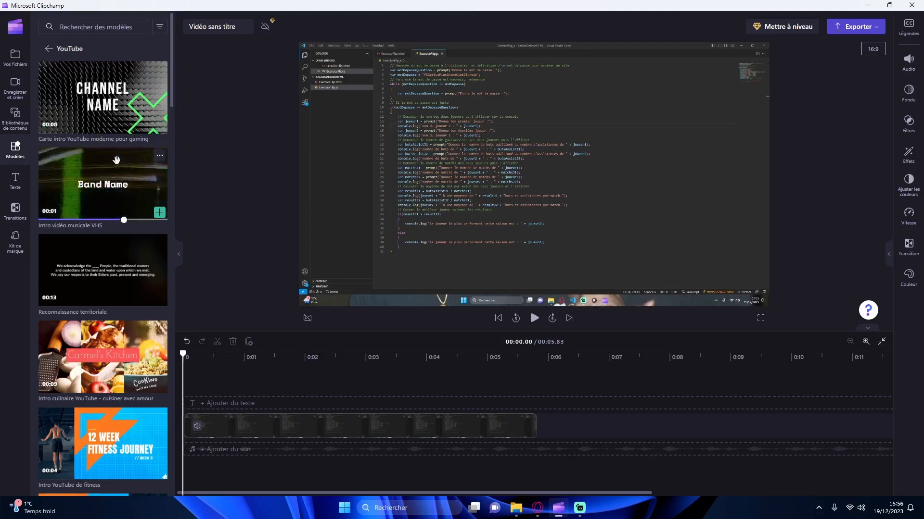
{"action": "scroll", "coordinate": [113, 164], "scroll_direction": "down", "scroll_amount": 5}
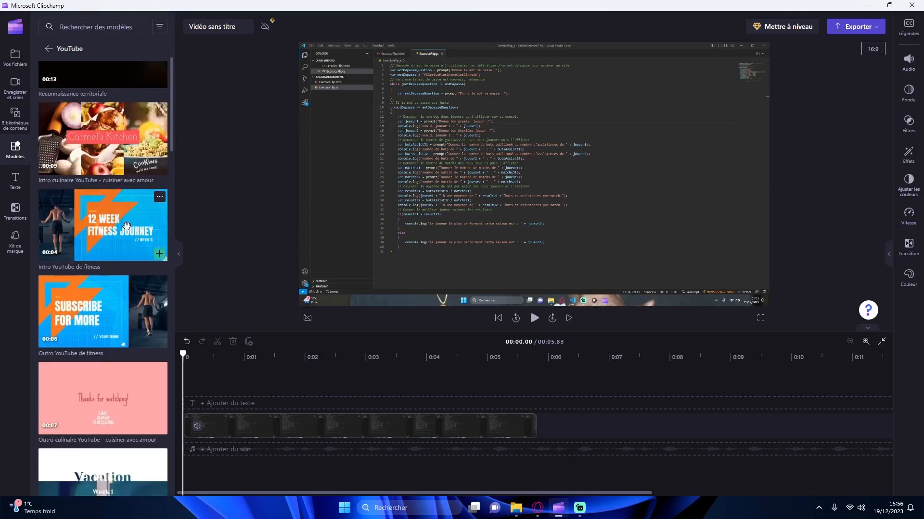
{"action": "mouse_move", "coordinate": [126, 226]}
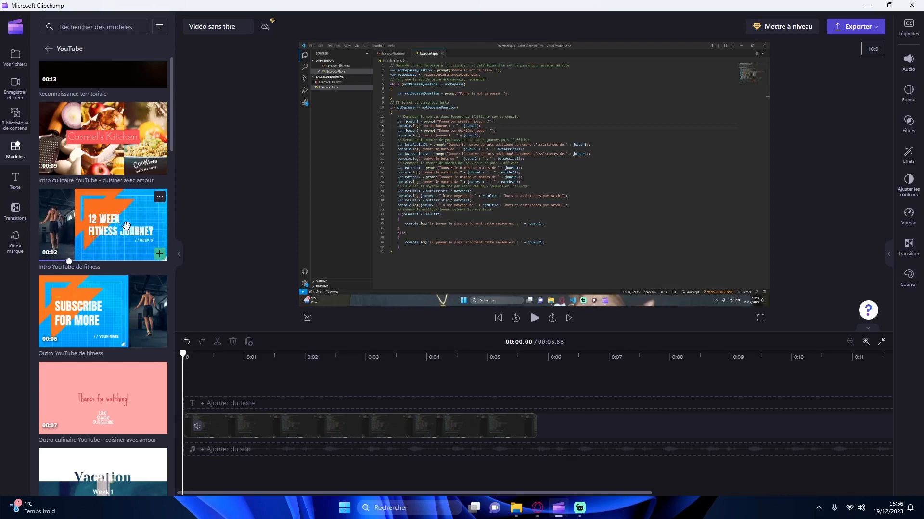
{"action": "scroll", "coordinate": [127, 226], "scroll_direction": "down", "scroll_amount": 2}
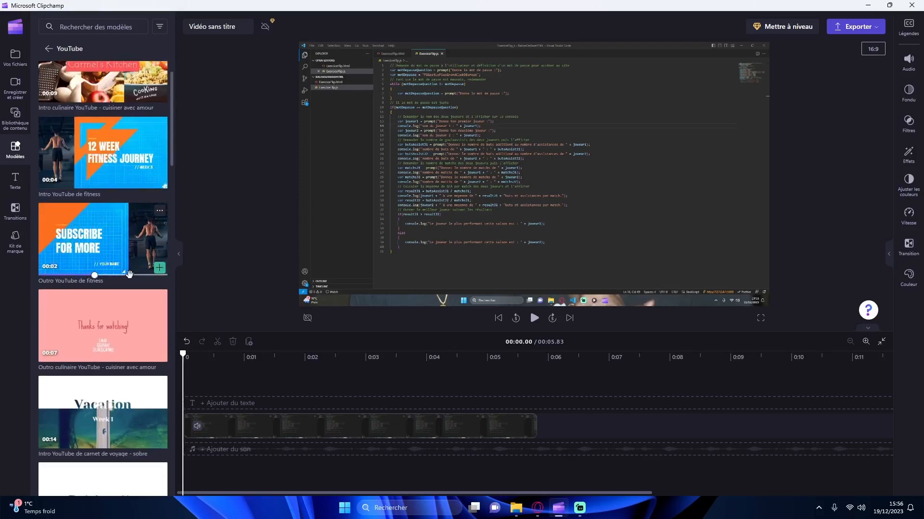
{"action": "mouse_move", "coordinate": [108, 313]}
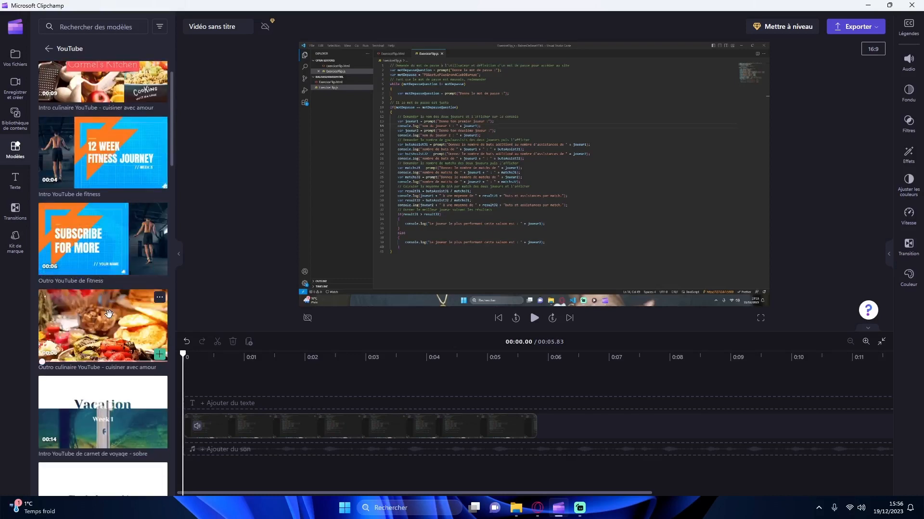
{"action": "scroll", "coordinate": [108, 314], "scroll_direction": "down", "scroll_amount": 6}
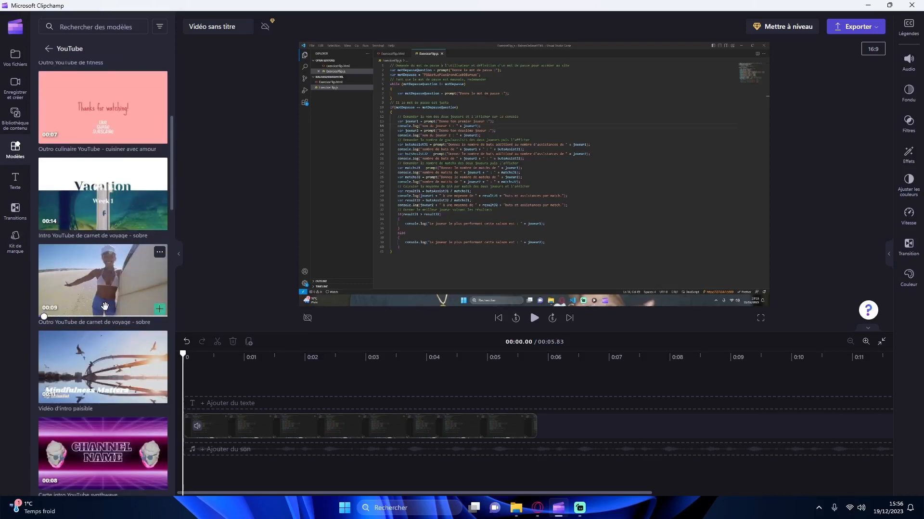
- Return to the template categories and look through the remaining ones
{"action": "left_click", "coordinate": [49, 50]}
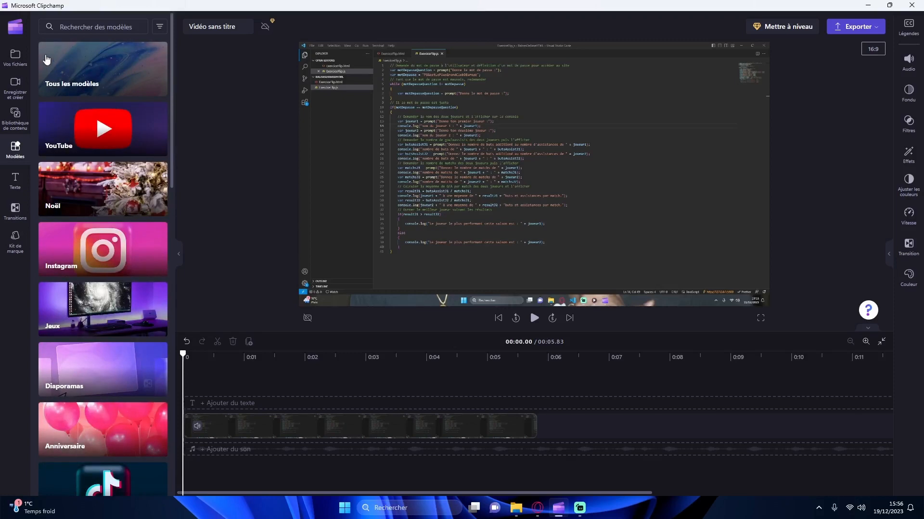
{"action": "scroll", "coordinate": [107, 93], "scroll_direction": "down", "scroll_amount": 4}
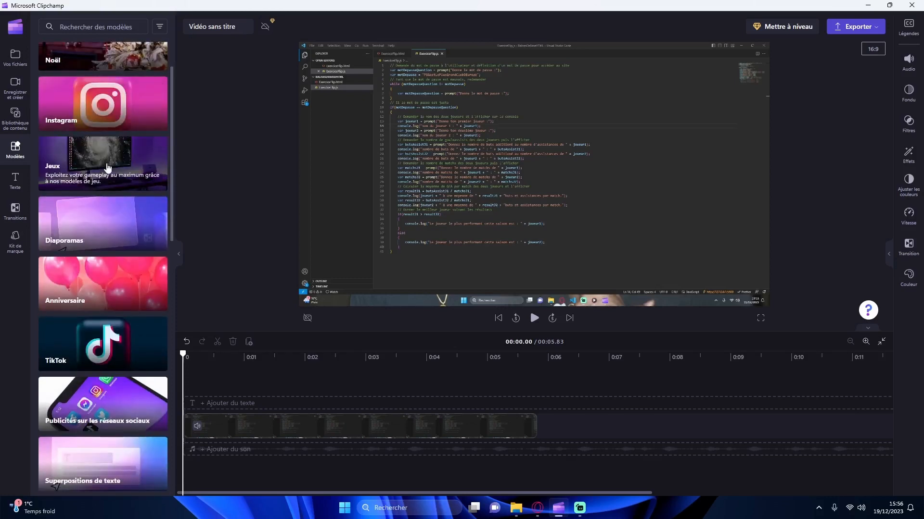
{"action": "scroll", "coordinate": [106, 173], "scroll_direction": "down", "scroll_amount": 4}
{"action": "scroll", "coordinate": [77, 204], "scroll_direction": "down", "scroll_amount": 8}
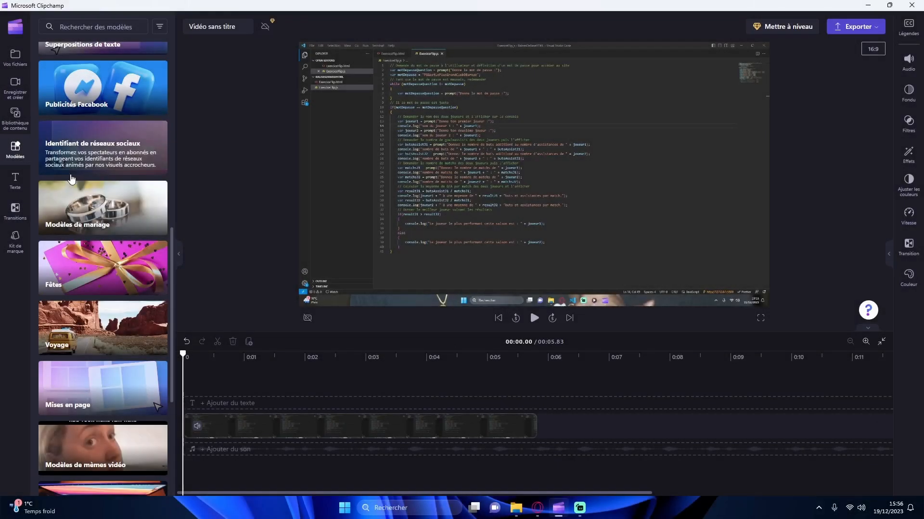
- Add the Glitch title from the text styles above the video at the start of the timeline
{"action": "left_click", "coordinate": [16, 181]}
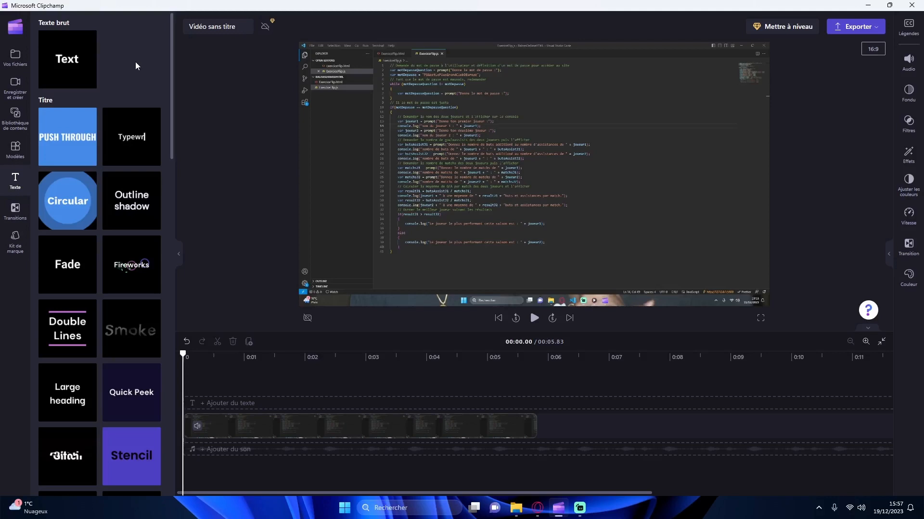
{"action": "scroll", "coordinate": [135, 62], "scroll_direction": "down", "scroll_amount": 6}
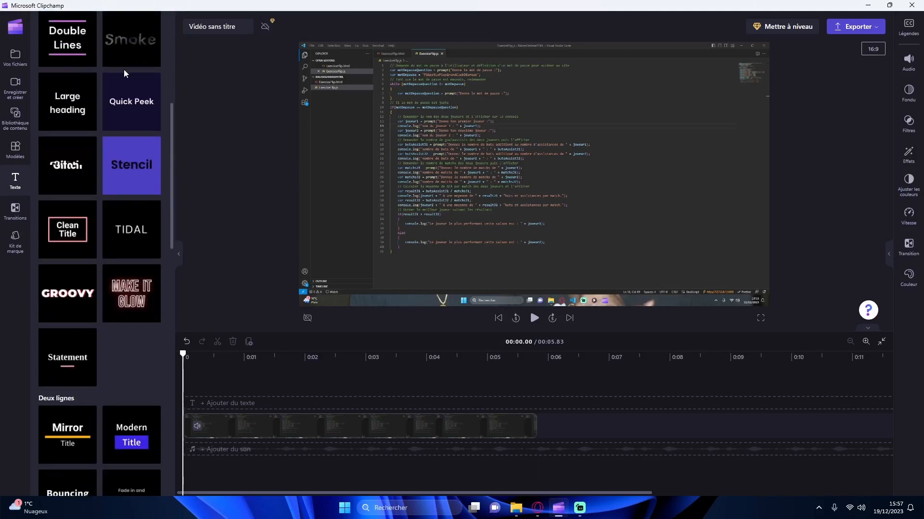
{"action": "scroll", "coordinate": [123, 69], "scroll_direction": "up", "scroll_amount": 6}
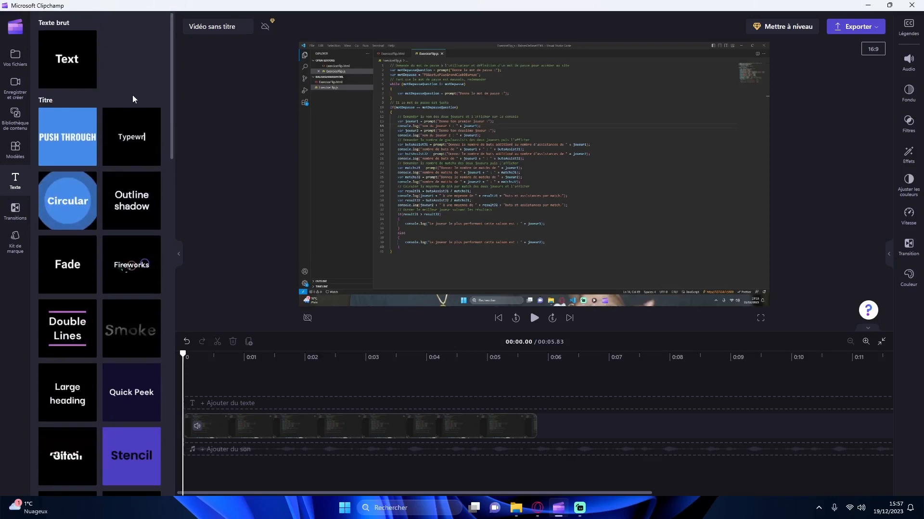
{"action": "scroll", "coordinate": [132, 96], "scroll_direction": "down", "scroll_amount": 2}
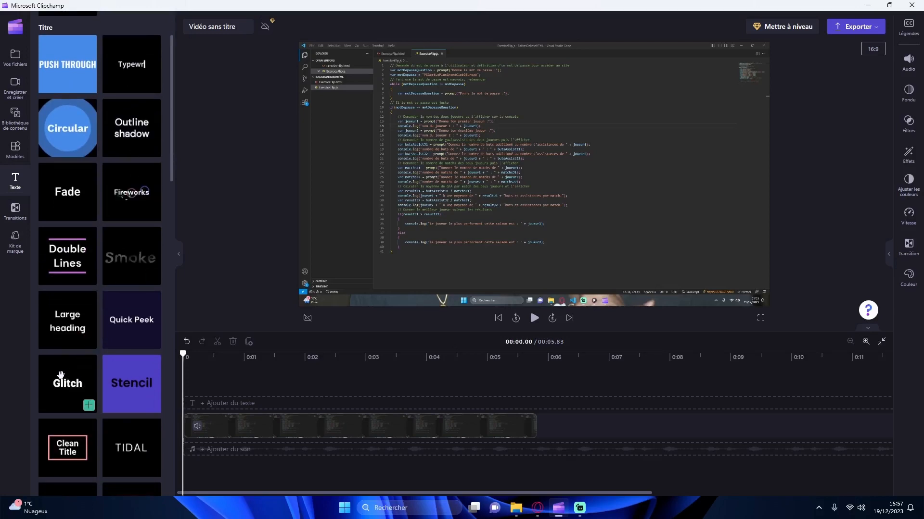
{"action": "left_click", "coordinate": [89, 406]}
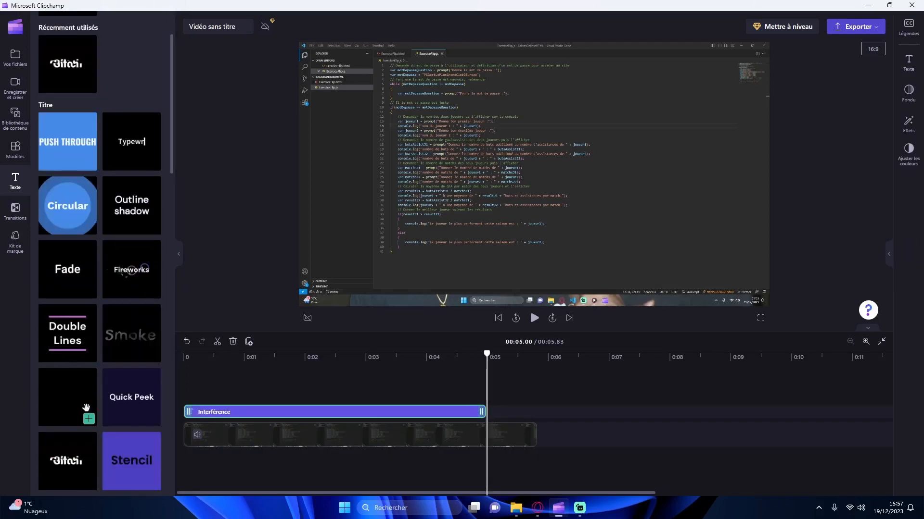
- Play the Interférence title from near the start of the timeline to preview its animation
{"action": "left_click", "coordinate": [200, 377]}
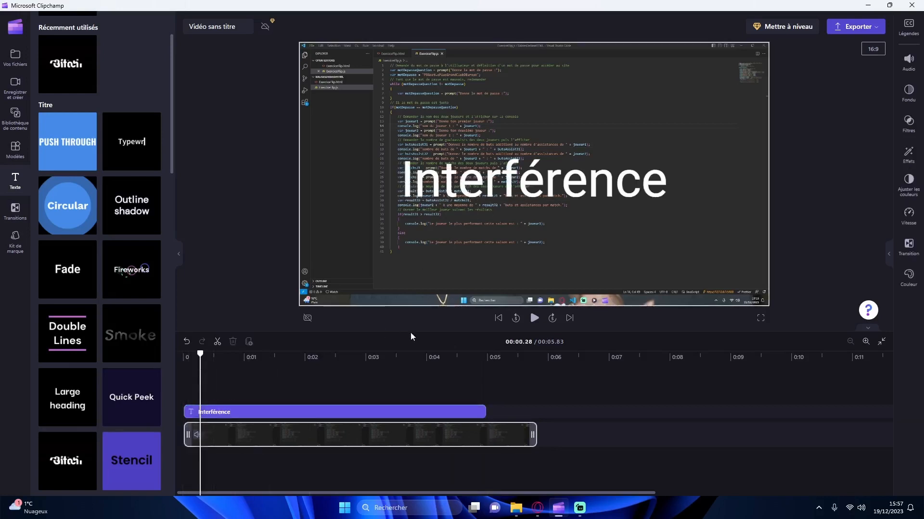
{"action": "left_click", "coordinate": [534, 318]}
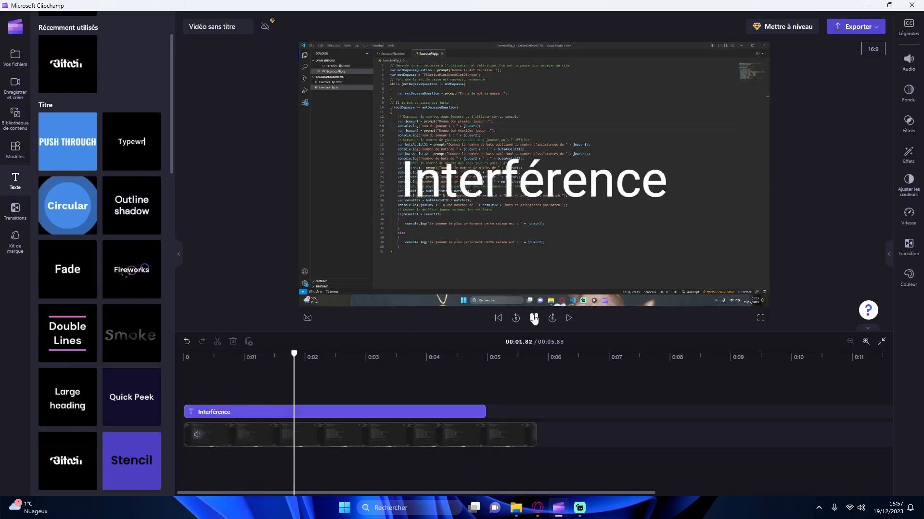
{"action": "left_click", "coordinate": [533, 317]}
- Examine the remaining text styles, including the two-line, caption, uncategorised and intro/outro designs
{"action": "scroll", "coordinate": [105, 245], "scroll_direction": "down", "scroll_amount": 3}
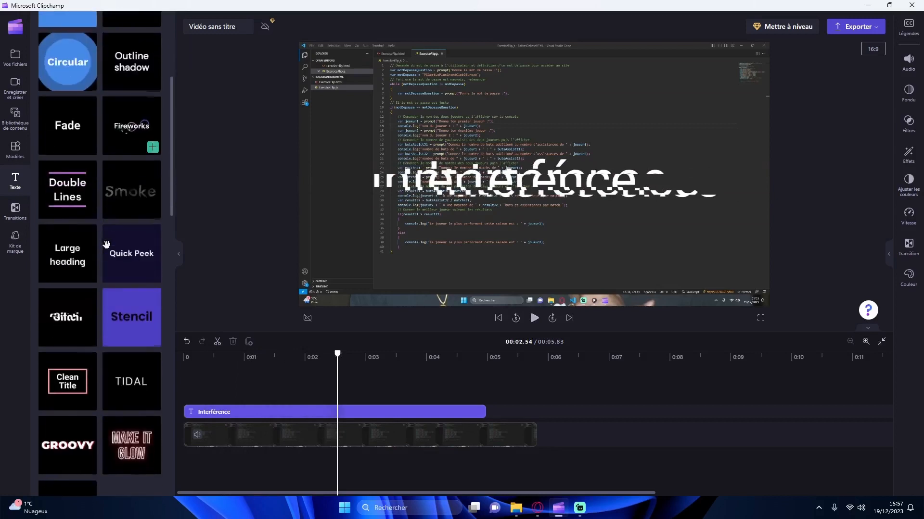
{"action": "scroll", "coordinate": [106, 244], "scroll_direction": "down", "scroll_amount": 5}
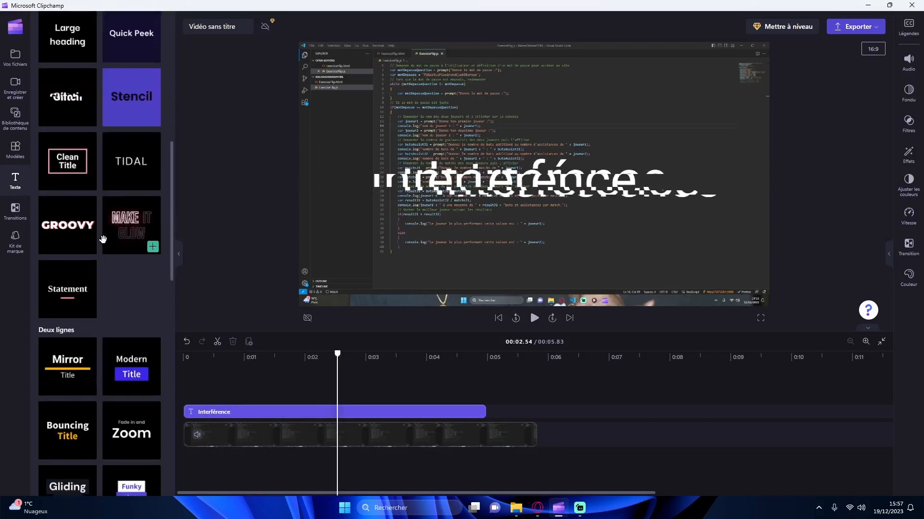
{"action": "scroll", "coordinate": [108, 241], "scroll_direction": "down", "scroll_amount": 3}
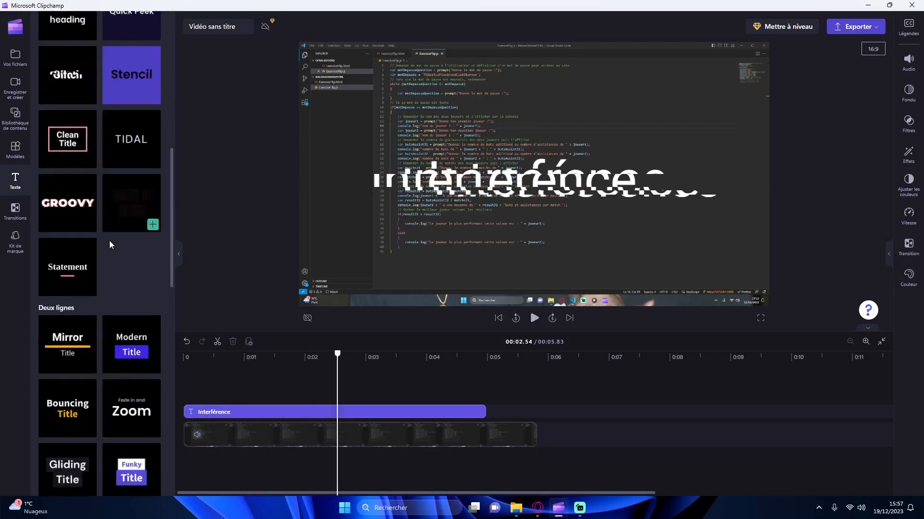
{"action": "scroll", "coordinate": [117, 249], "scroll_direction": "down", "scroll_amount": 3}
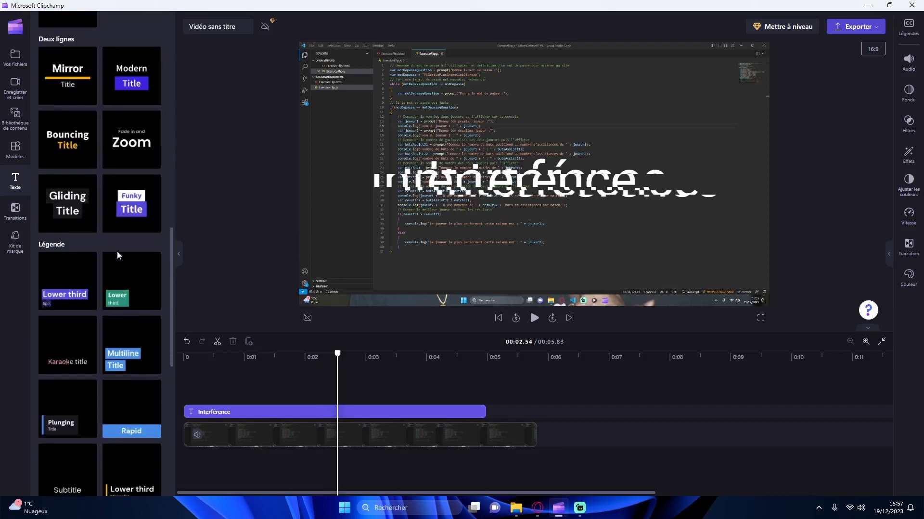
{"action": "scroll", "coordinate": [117, 243], "scroll_direction": "down", "scroll_amount": 3}
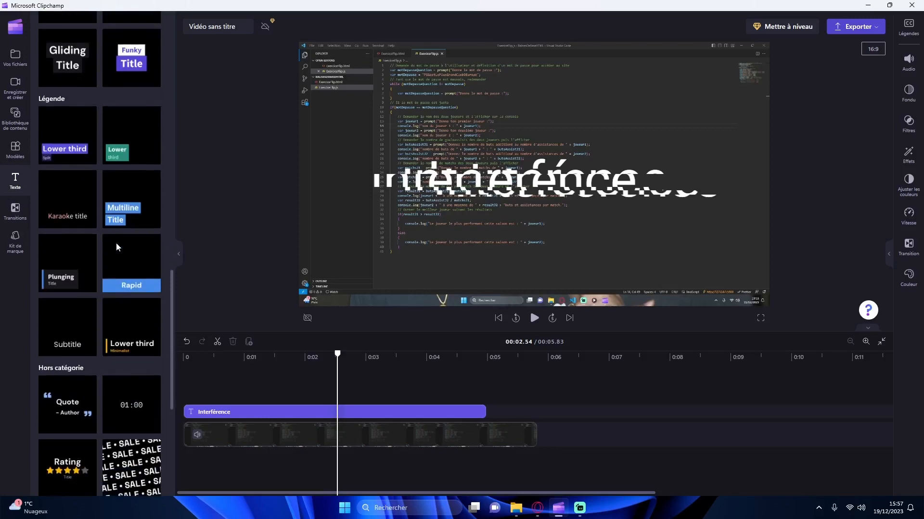
{"action": "scroll", "coordinate": [107, 236], "scroll_direction": "down", "scroll_amount": 2}
{"action": "scroll", "coordinate": [108, 236], "scroll_direction": "down", "scroll_amount": 2}
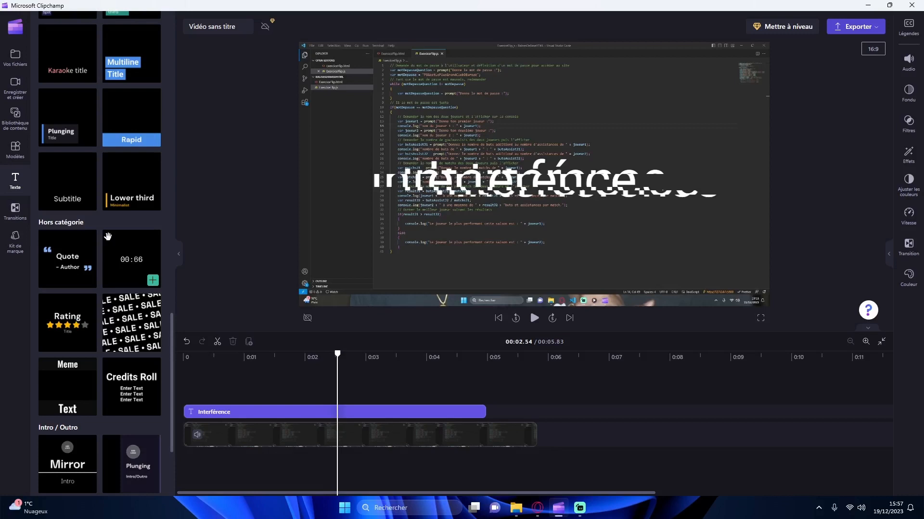
- Examine the available transitions and check several points of the title on the timeline
{"action": "left_click", "coordinate": [15, 211]}
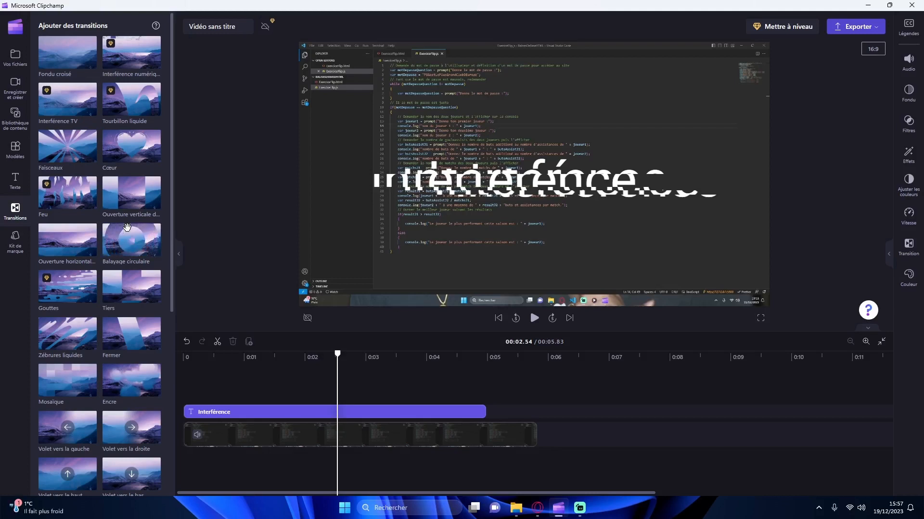
{"action": "scroll", "coordinate": [127, 226], "scroll_direction": "down", "scroll_amount": 6}
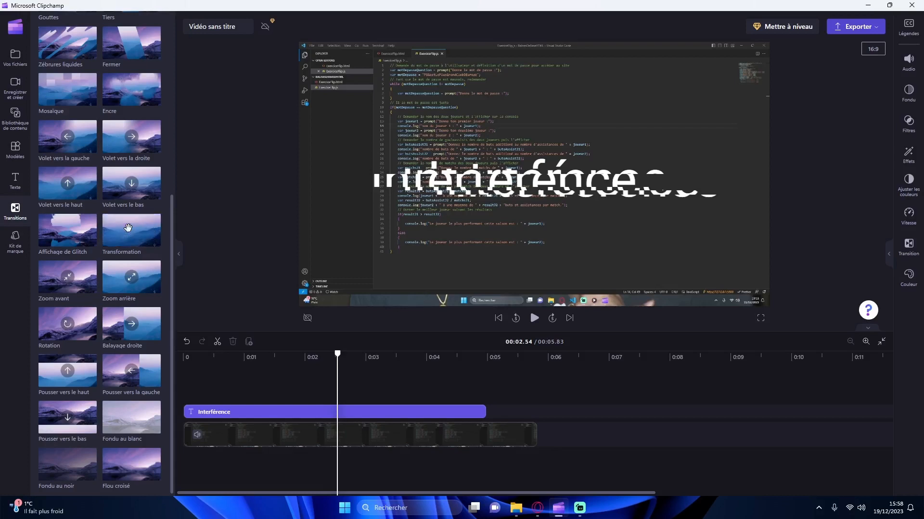
{"action": "scroll", "coordinate": [117, 227], "scroll_direction": "up", "scroll_amount": 3}
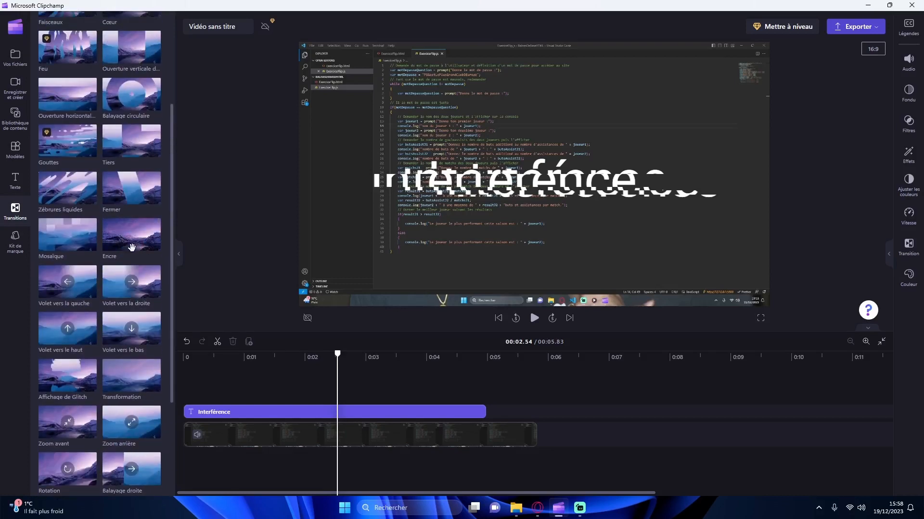
{"action": "scroll", "coordinate": [131, 248], "scroll_direction": "up", "scroll_amount": 3}
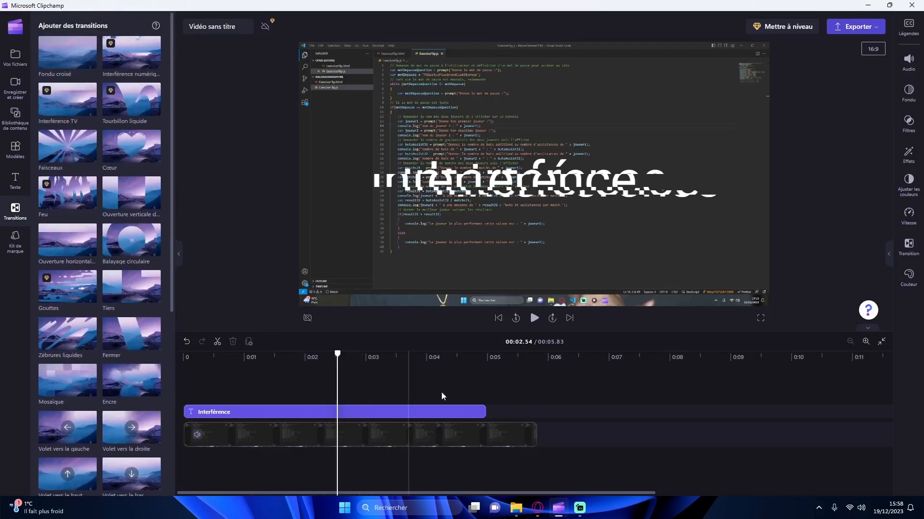
{"action": "left_click", "coordinate": [485, 394]}
{"action": "left_click", "coordinate": [273, 386]}
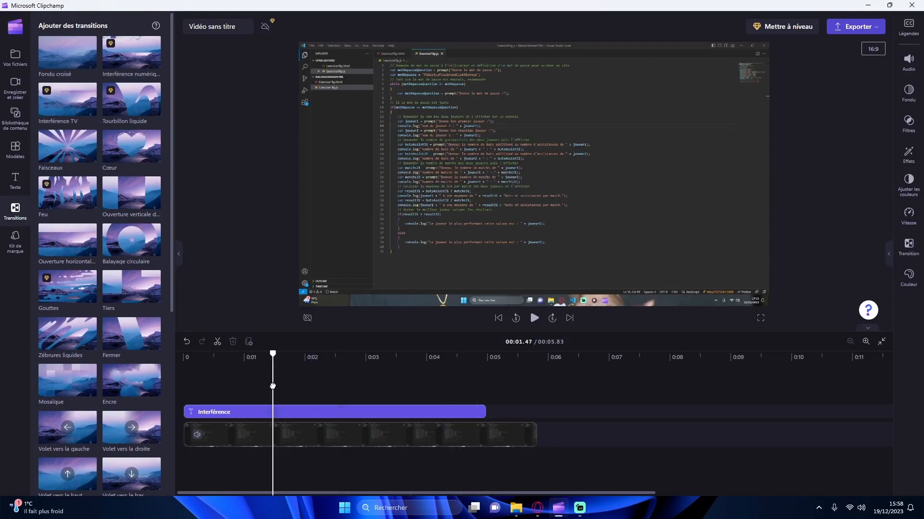
{"action": "left_click", "coordinate": [227, 377]}
{"action": "left_click", "coordinate": [446, 374]}
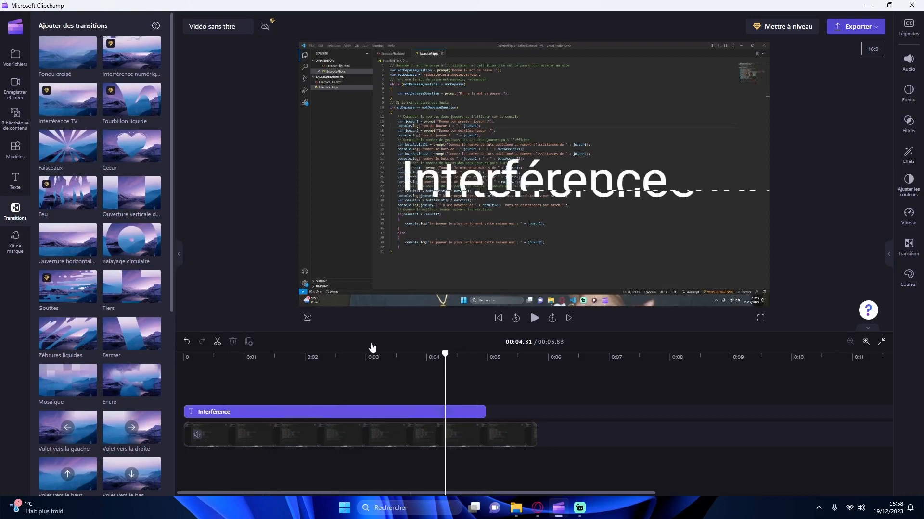
{"action": "left_click", "coordinate": [16, 58]}
{"action": "left_click", "coordinate": [89, 28]}
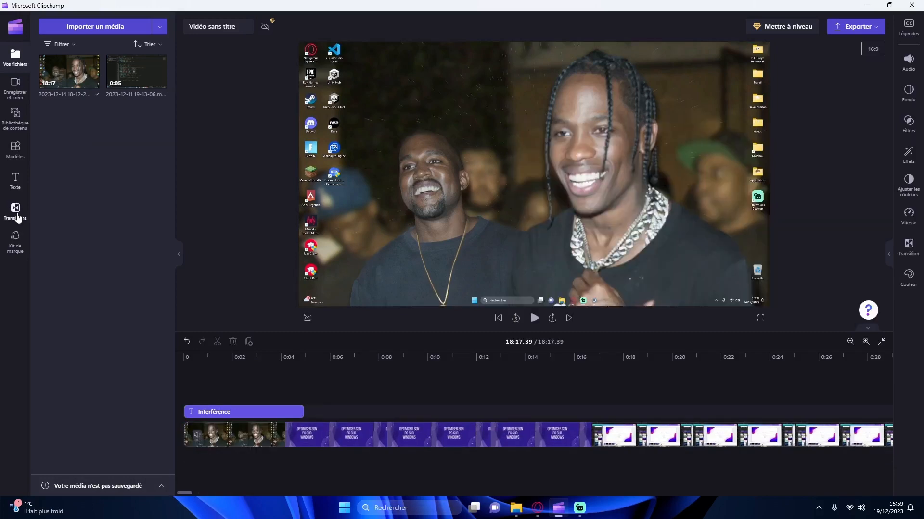
- Split the video at about 5.92 s and 19.90 s and delete the section between the two cuts
{"action": "left_click", "coordinate": [16, 214]}
{"action": "left_click", "coordinate": [327, 388]}
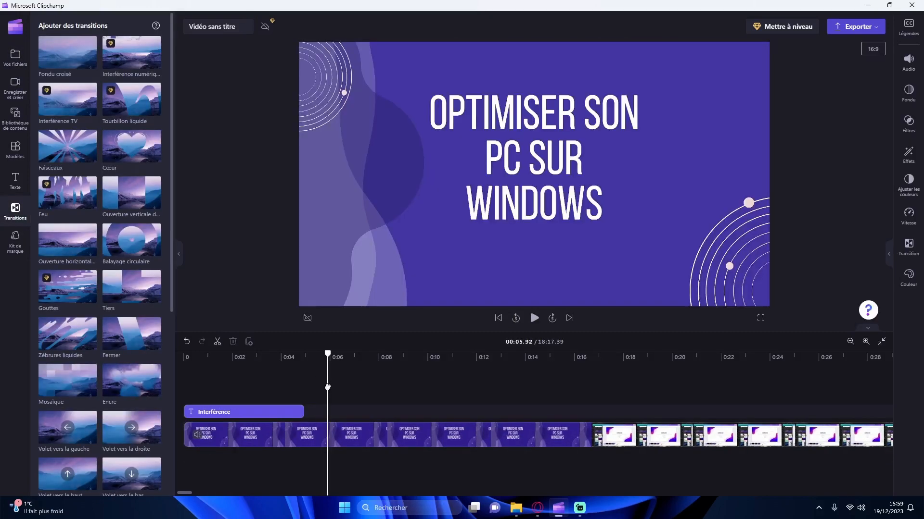
{"action": "left_click", "coordinate": [217, 342]}
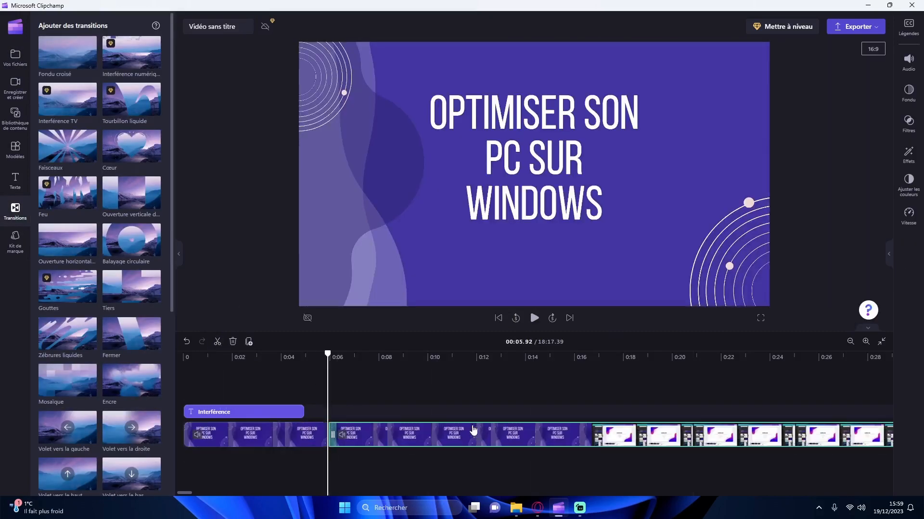
{"action": "left_click", "coordinate": [670, 386]}
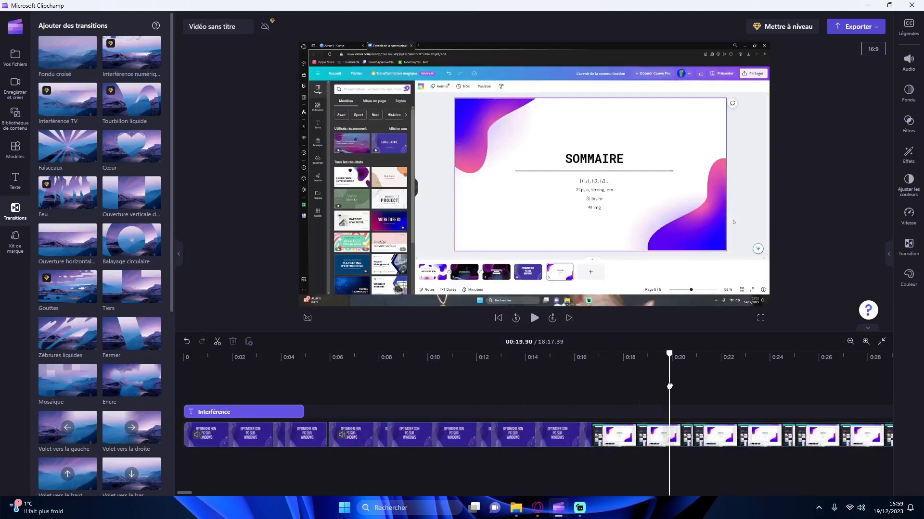
{"action": "left_click", "coordinate": [217, 341]}
{"action": "left_click", "coordinate": [585, 438]}
{"action": "key", "text": "Delete"}
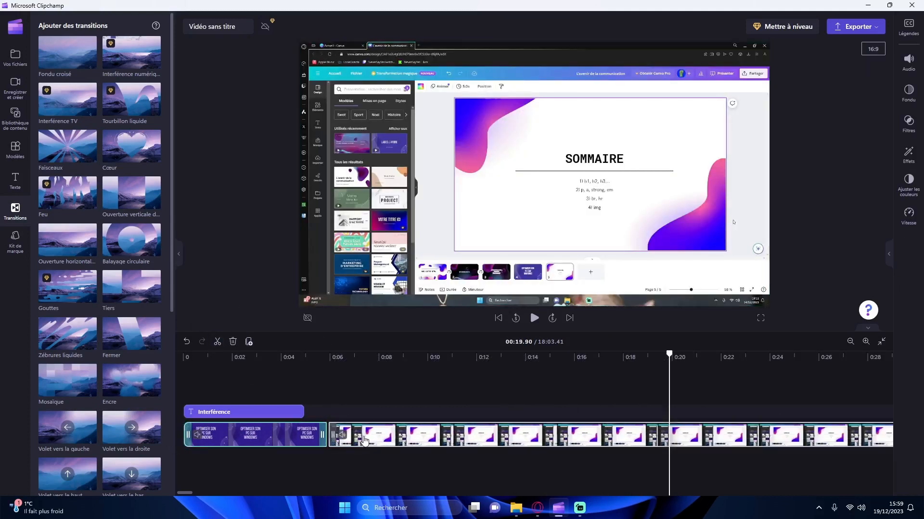
- Add the Zébrures liquides transition between the two clips and play back the cut
{"action": "left_click", "coordinate": [345, 437]}
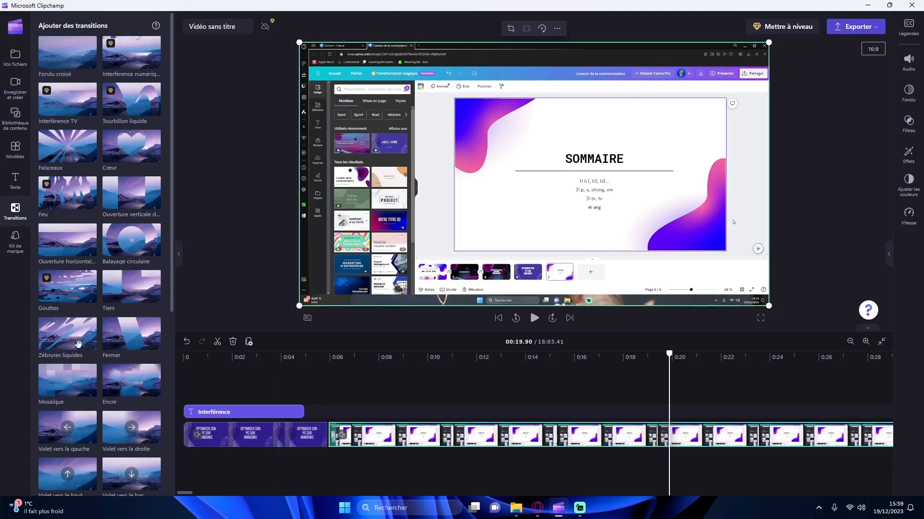
{"action": "left_click_drag", "start_coordinate": [76, 338], "coordinate": [331, 436]}
{"action": "left_click", "coordinate": [324, 388]}
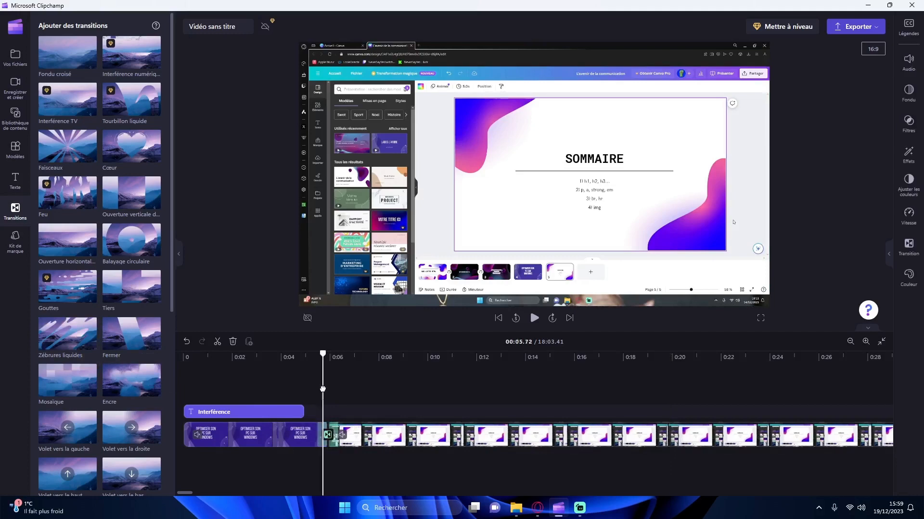
{"action": "left_click", "coordinate": [534, 318]}
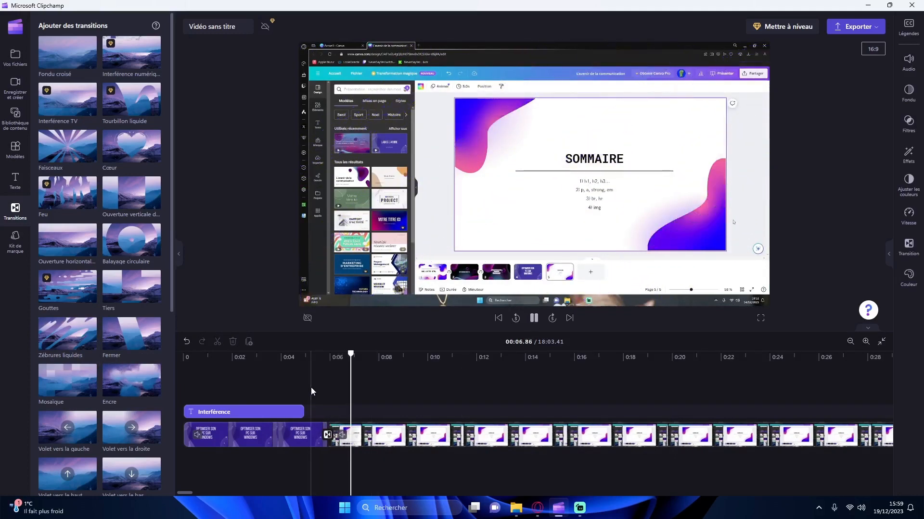
{"action": "left_click", "coordinate": [311, 388]}
{"action": "left_click", "coordinate": [534, 318]}
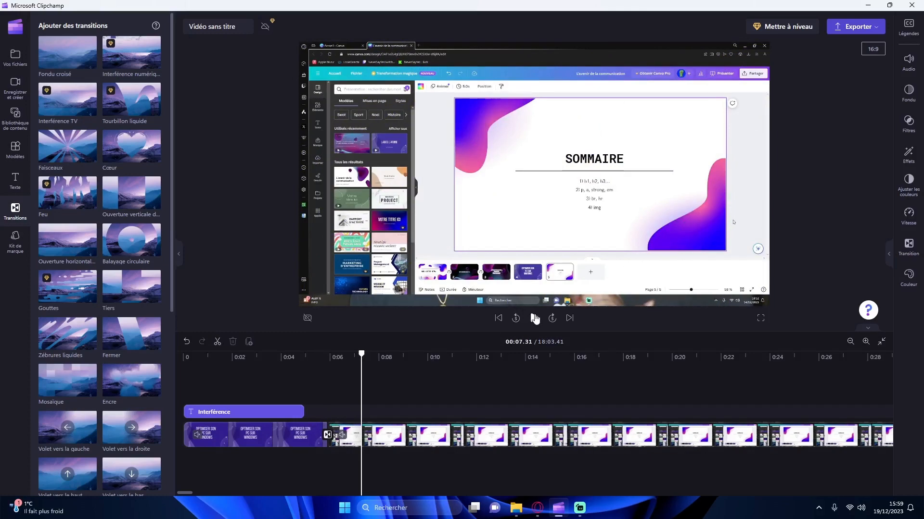
- Collapse the media side panel and set the second clip's volume to 0% in its audio settings
{"action": "left_click", "coordinate": [15, 239]}
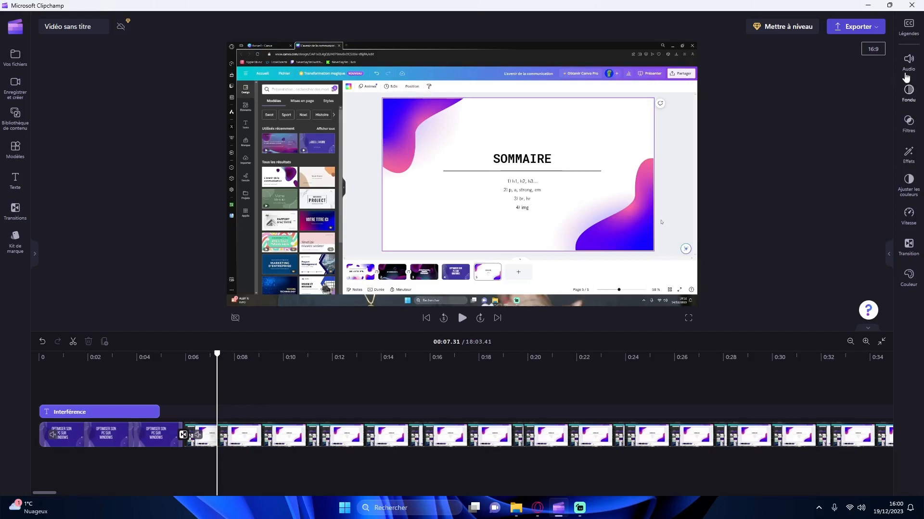
{"action": "left_click", "coordinate": [908, 60]}
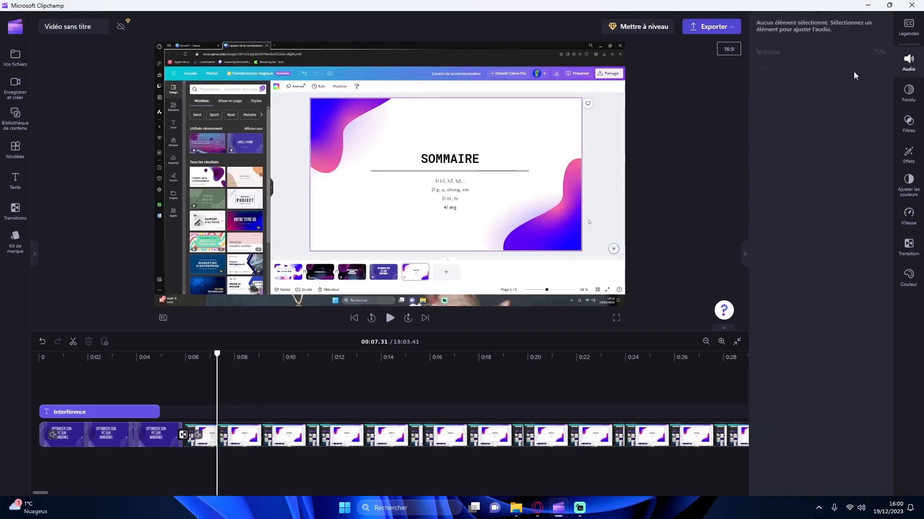
{"action": "left_click", "coordinate": [372, 434]}
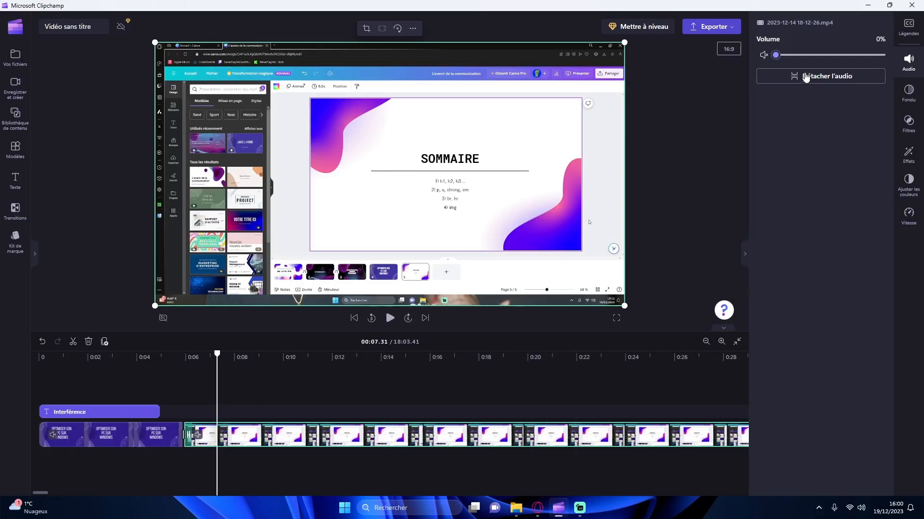
{"action": "left_click_drag", "start_coordinate": [776, 56], "coordinate": [661, 79]}
- Remove the transition between the two clips and show the second clip's fade settings
{"action": "left_click", "coordinate": [908, 93]}
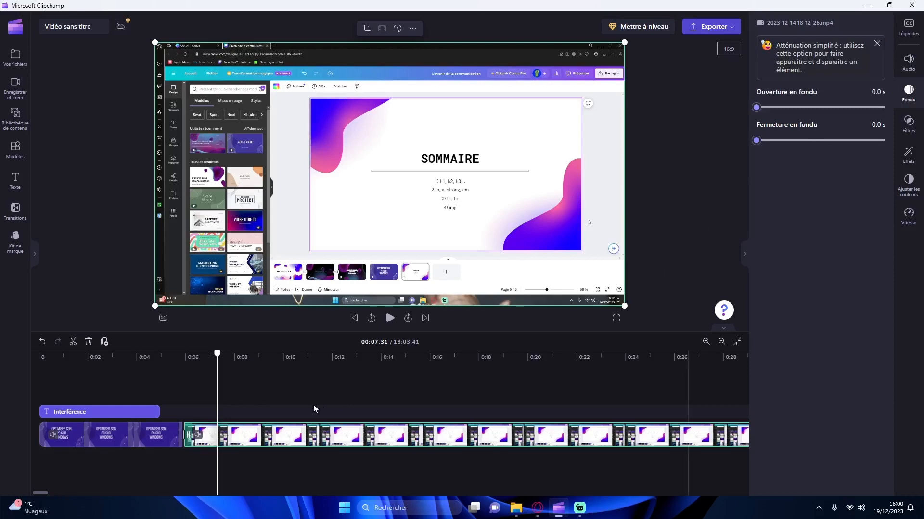
{"action": "left_click", "coordinate": [183, 436]}
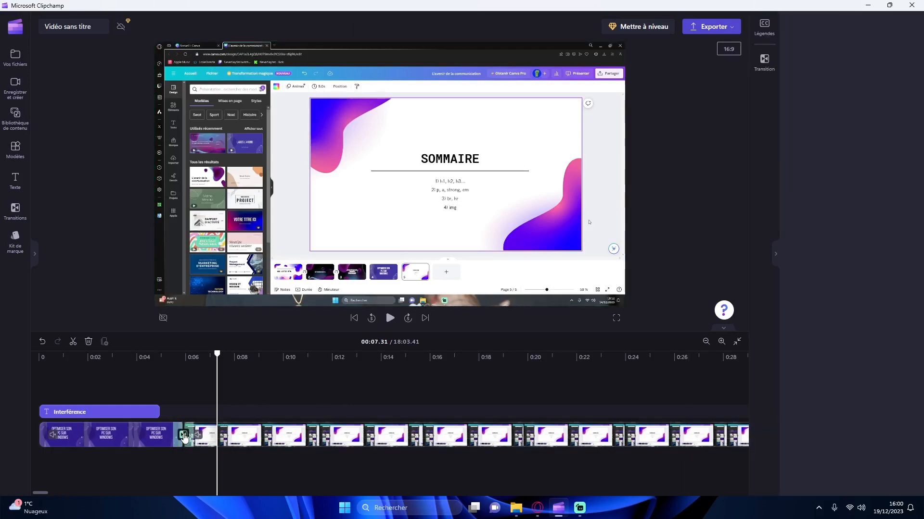
{"action": "left_click", "coordinate": [188, 435]}
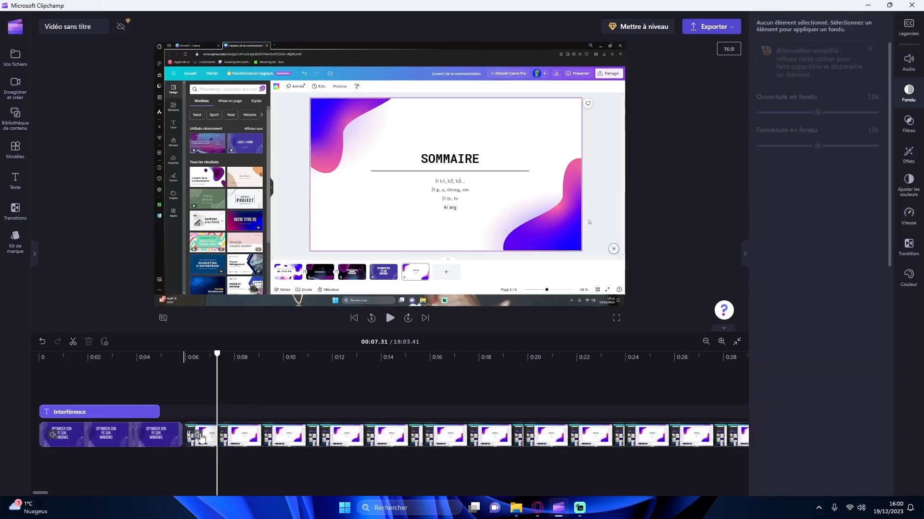
{"action": "left_click", "coordinate": [197, 435]}
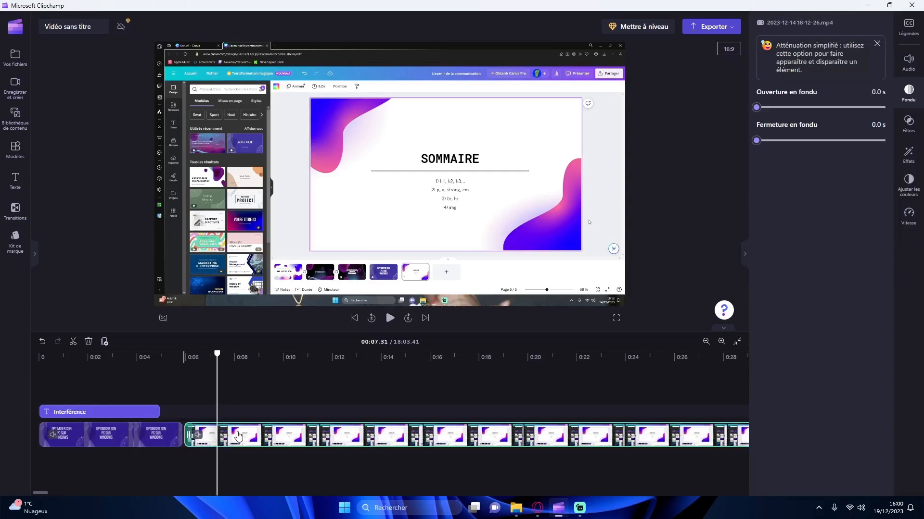
- Add a short closing fade to the first clip and a short opening fade to the second clip
{"action": "mouse_move", "coordinate": [200, 435]}
{"action": "left_mouse_down"}
{"action": "mouse_move", "coordinate": [175, 445]}
{"action": "mouse_move", "coordinate": [182, 464]}
{"action": "mouse_move", "coordinate": [212, 426]}
{"action": "left_mouse_up"}
{"action": "left_click", "coordinate": [169, 435]}
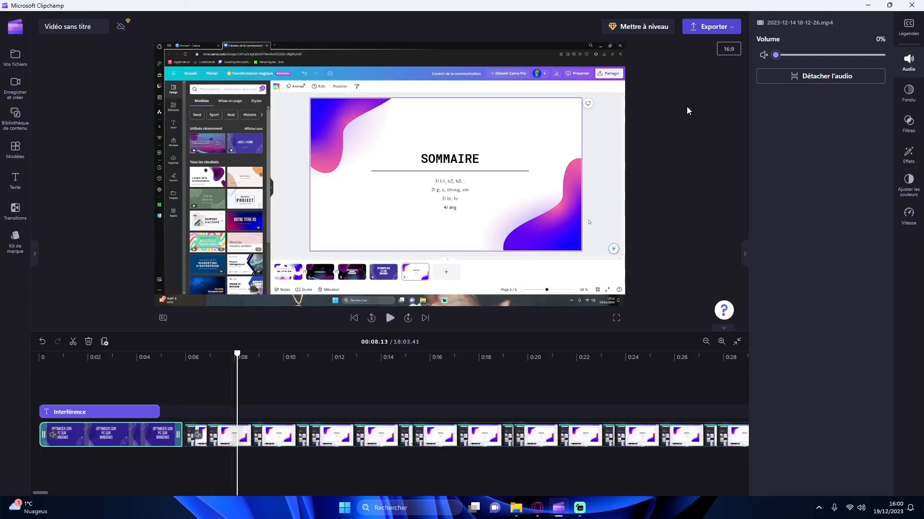
{"action": "left_click", "coordinate": [904, 103]}
{"action": "left_click_drag", "start_coordinate": [776, 144], "coordinate": [776, 145]}
{"action": "left_click", "coordinate": [315, 423]}
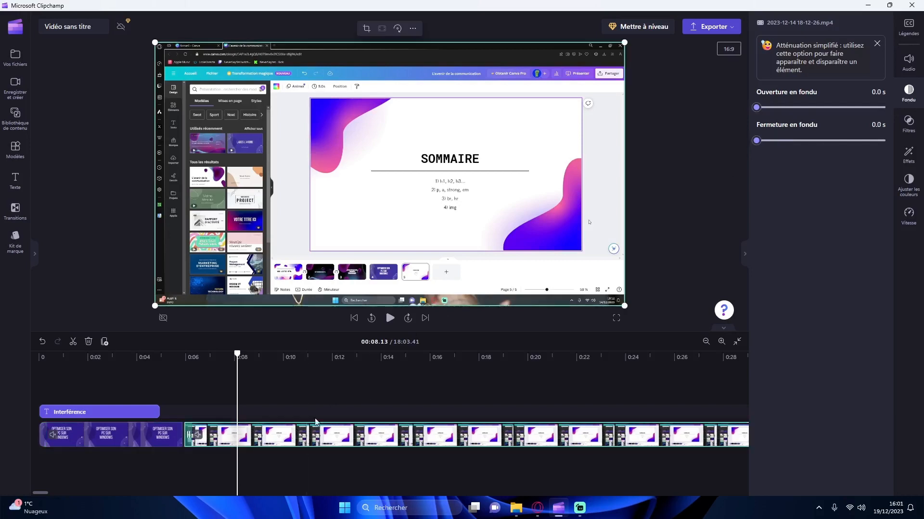
{"action": "left_click_drag", "start_coordinate": [756, 107], "coordinate": [775, 108]}
- Play back the cut between the two clips and reset the first clip's closing fade to 0.0 s
{"action": "left_click", "coordinate": [177, 392]}
{"action": "left_click", "coordinate": [390, 318]}
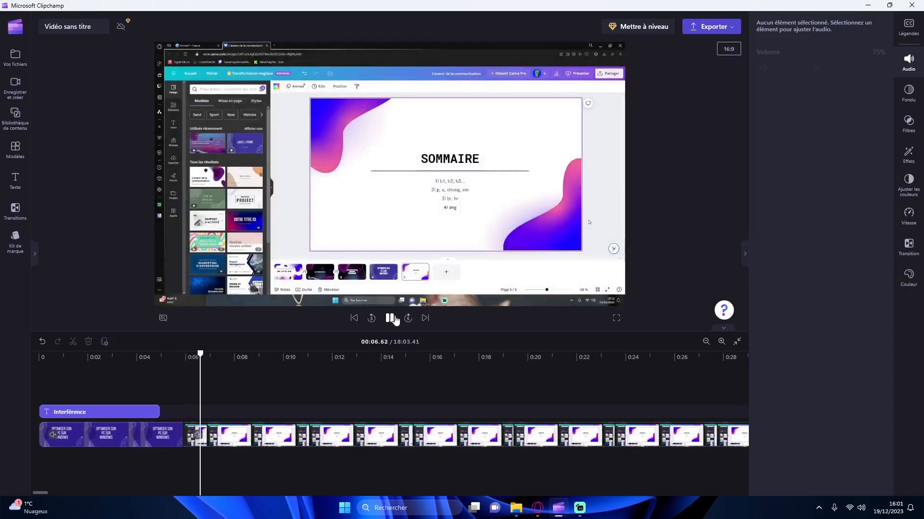
{"action": "left_click", "coordinate": [110, 435]}
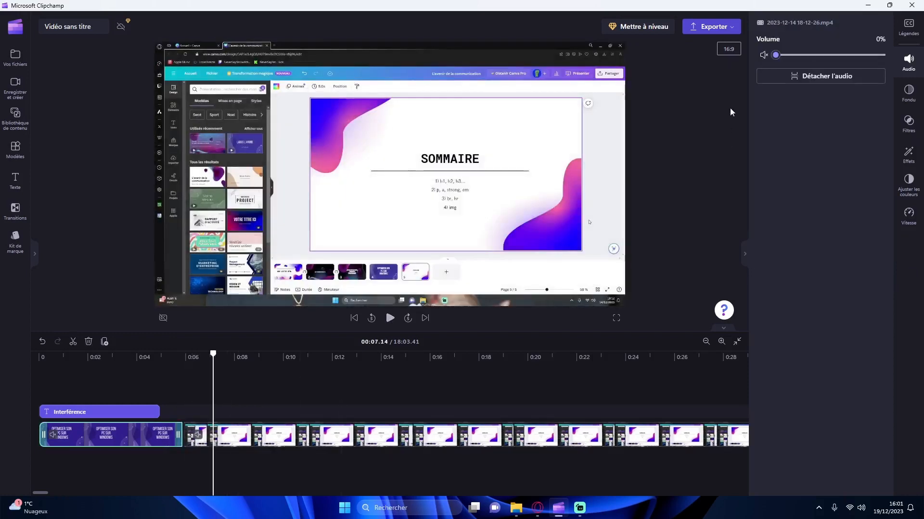
{"action": "left_click", "coordinate": [907, 92]}
{"action": "left_click_drag", "start_coordinate": [774, 139], "coordinate": [755, 140]}
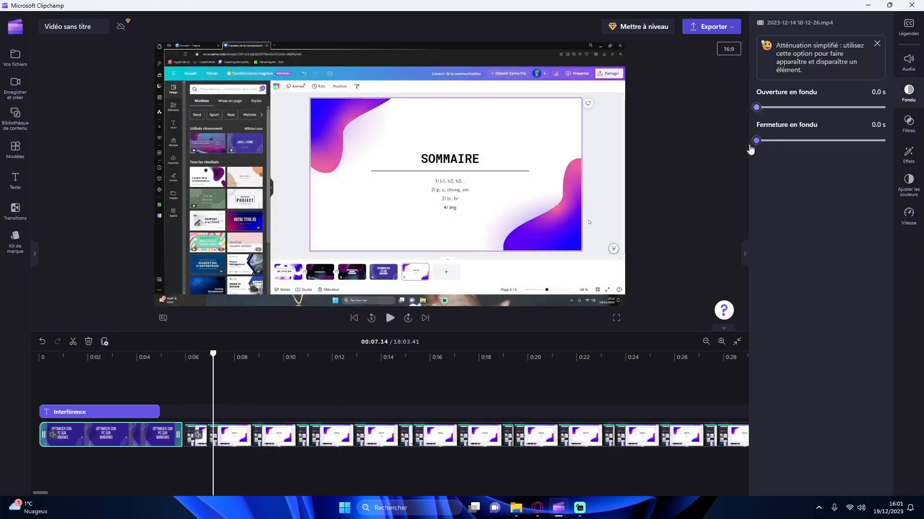
- Reset the second clip's opening fade to 0.0 s and play back the cut between the two clips
{"action": "left_click_drag", "start_coordinate": [773, 109], "coordinate": [756, 108]}
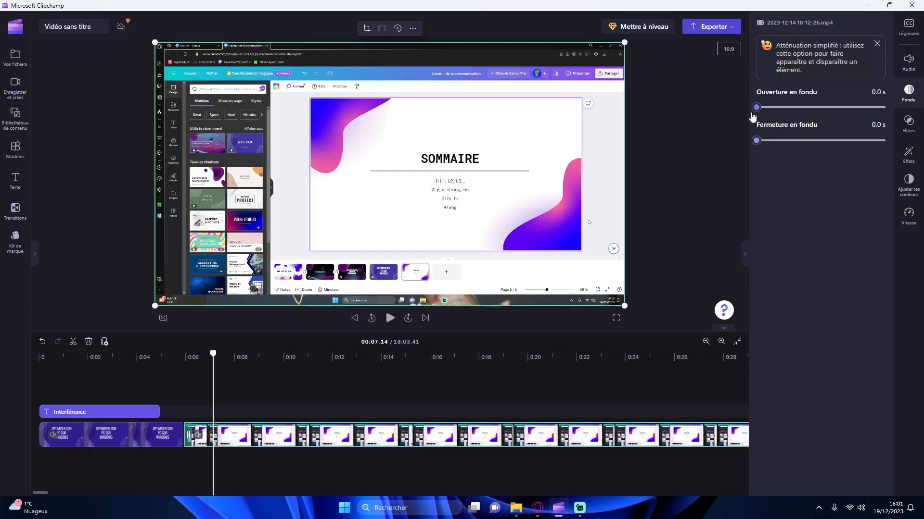
{"action": "left_click", "coordinate": [175, 386]}
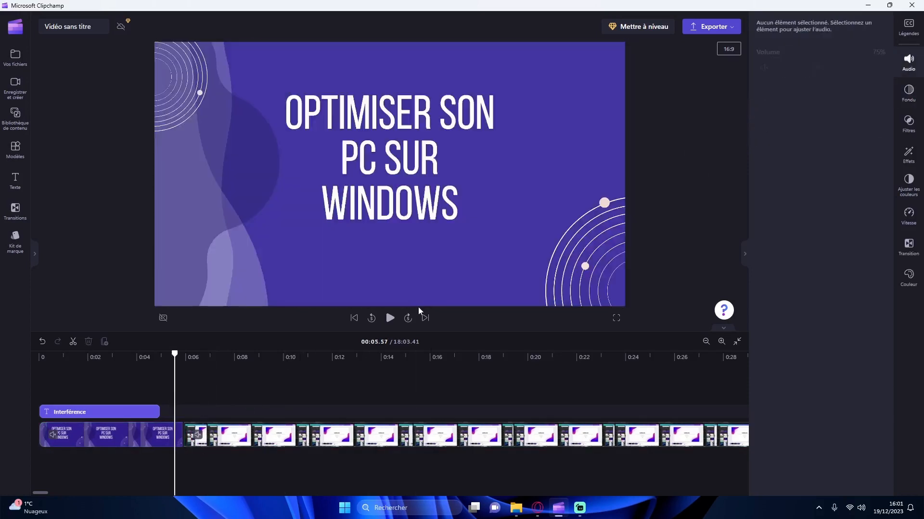
{"action": "left_click", "coordinate": [390, 317]}
{"action": "left_click", "coordinate": [390, 318]}
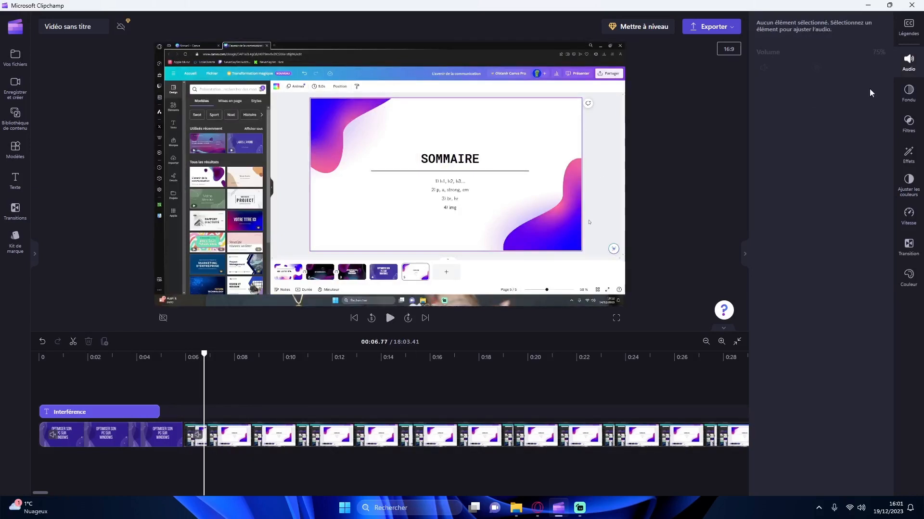
- Look through the audio, fade, filter, effect and colour adjustment settings offered for clips
{"action": "left_click", "coordinate": [907, 92]}
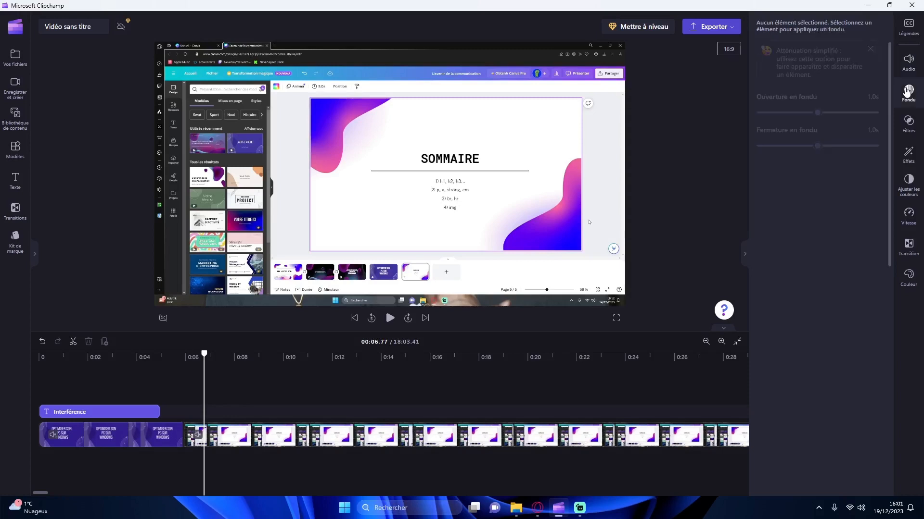
{"action": "left_click", "coordinate": [908, 61]}
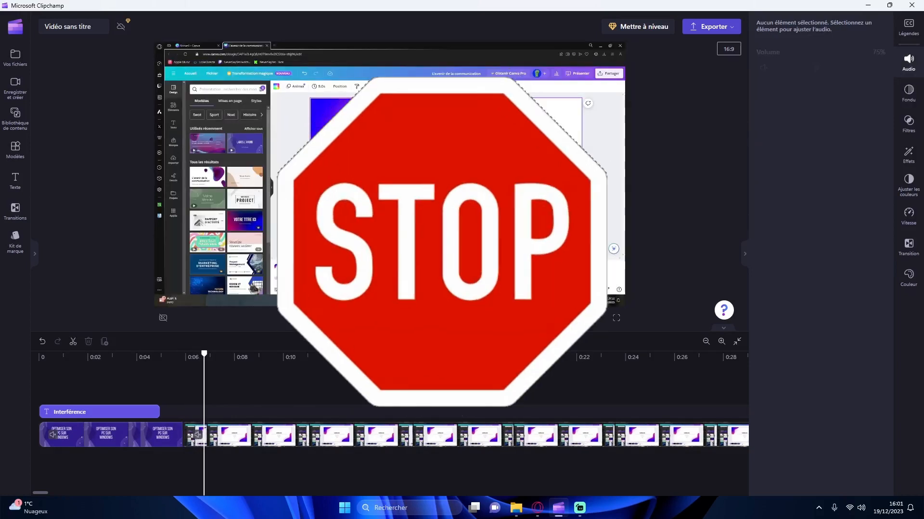
{"action": "left_click", "coordinate": [908, 92]}
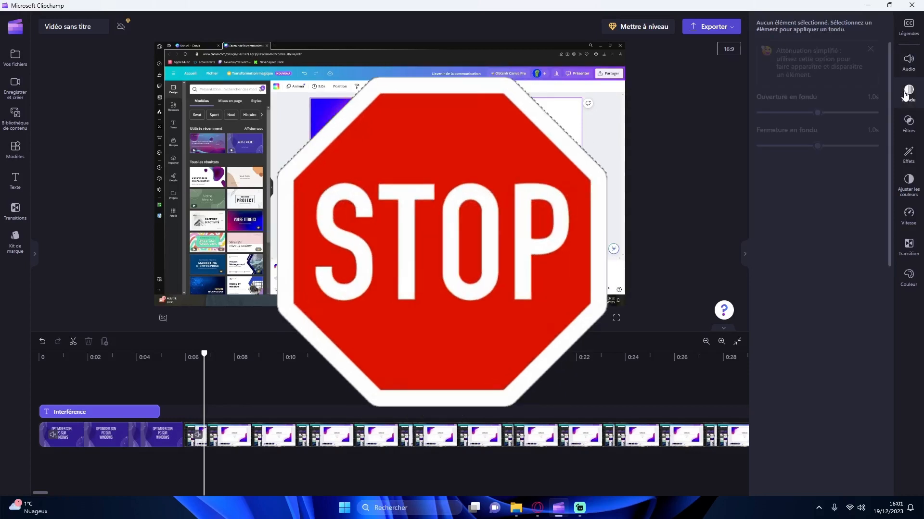
{"action": "left_click", "coordinate": [912, 128]}
{"action": "left_click", "coordinate": [909, 155]}
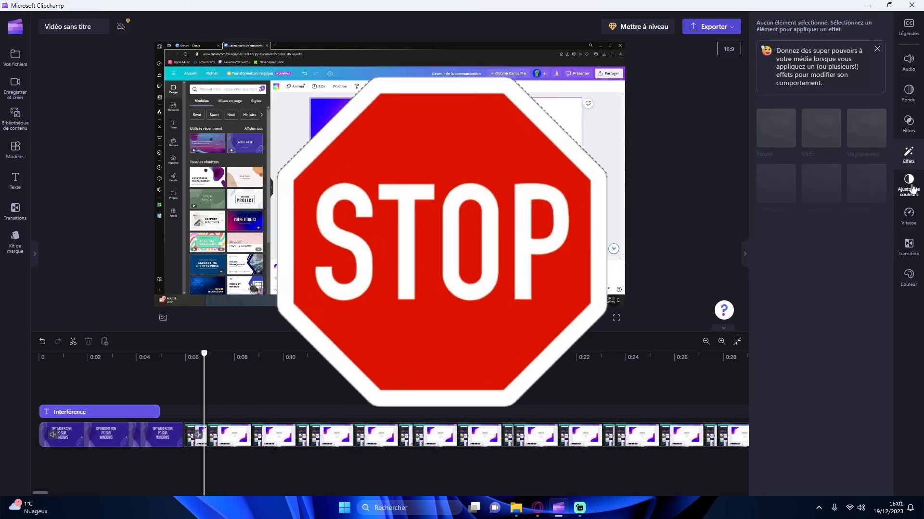
{"action": "left_click", "coordinate": [309, 436]}
{"action": "left_click", "coordinate": [909, 122]}
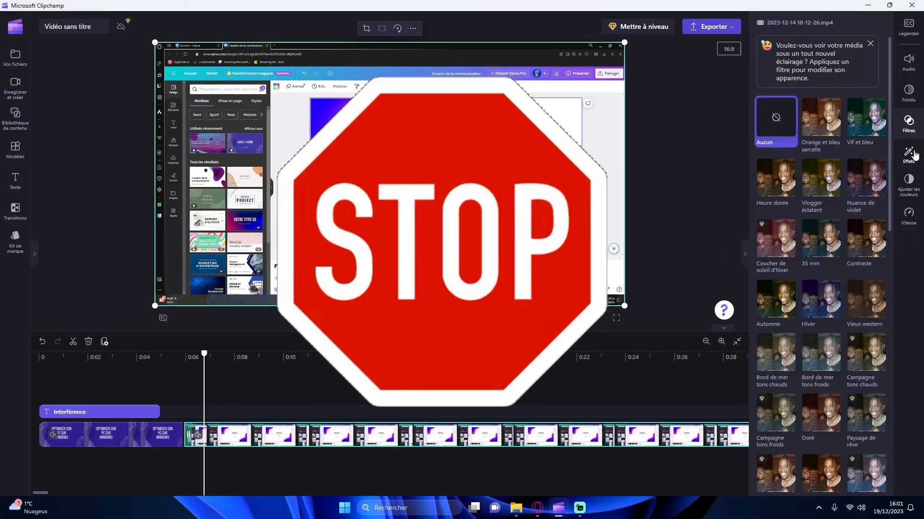
{"action": "left_click", "coordinate": [909, 181]}
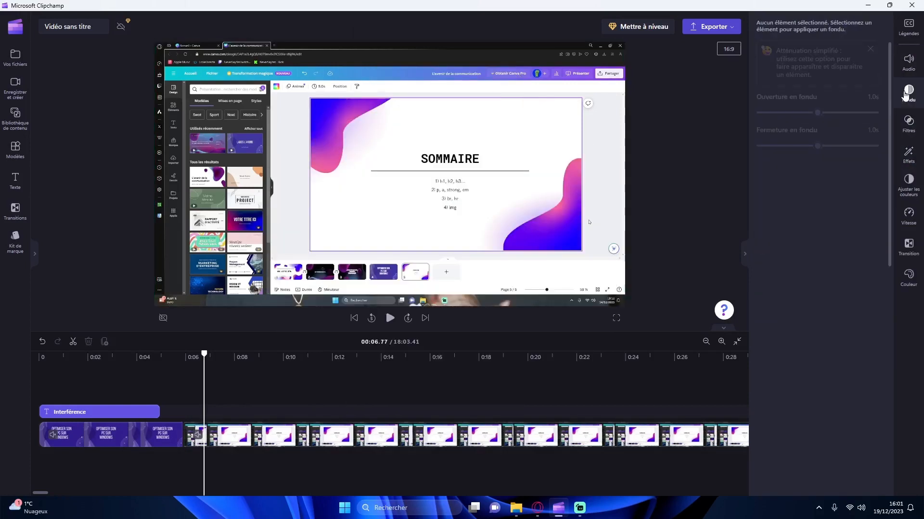
{"action": "left_click", "coordinate": [909, 123]}
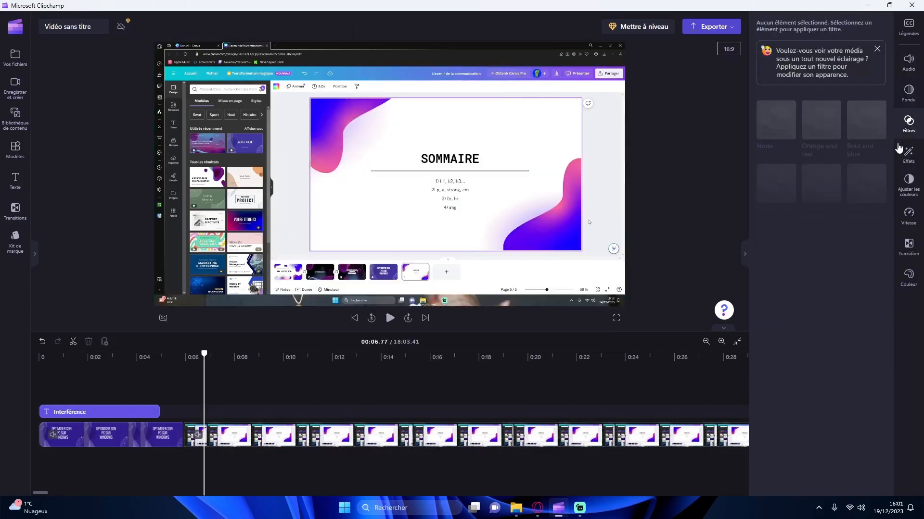
{"action": "left_click", "coordinate": [909, 154]}
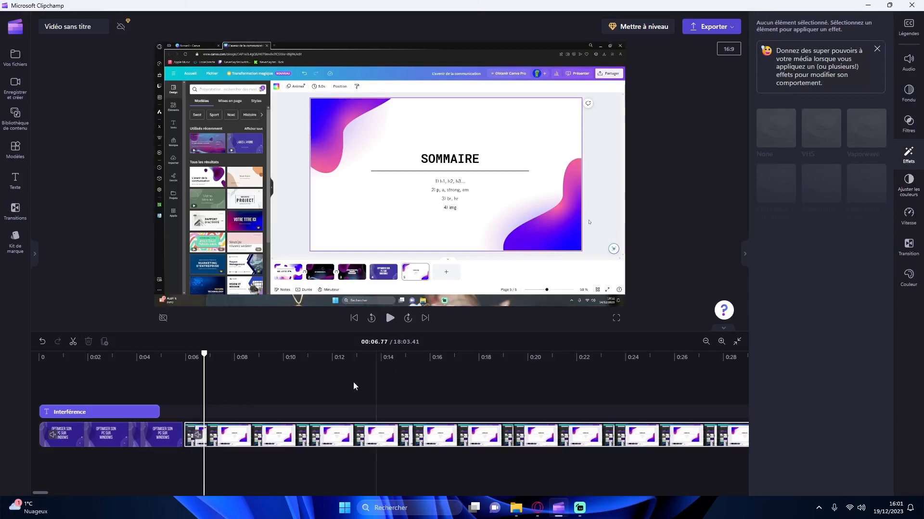
- Review the second clip's effects, colour adjustments and filters, and dismiss the tip above the effects
{"action": "left_click", "coordinate": [309, 437]}
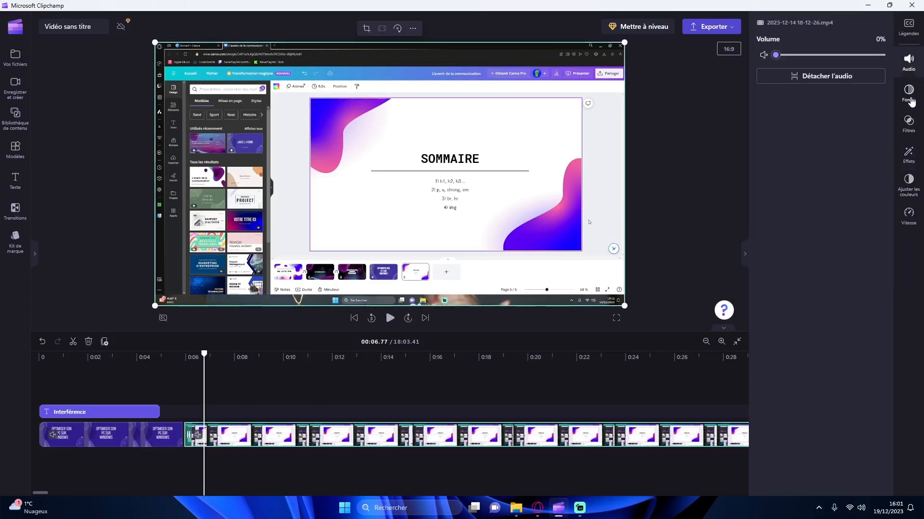
{"action": "left_click", "coordinate": [911, 129]}
{"action": "left_click", "coordinate": [908, 154]}
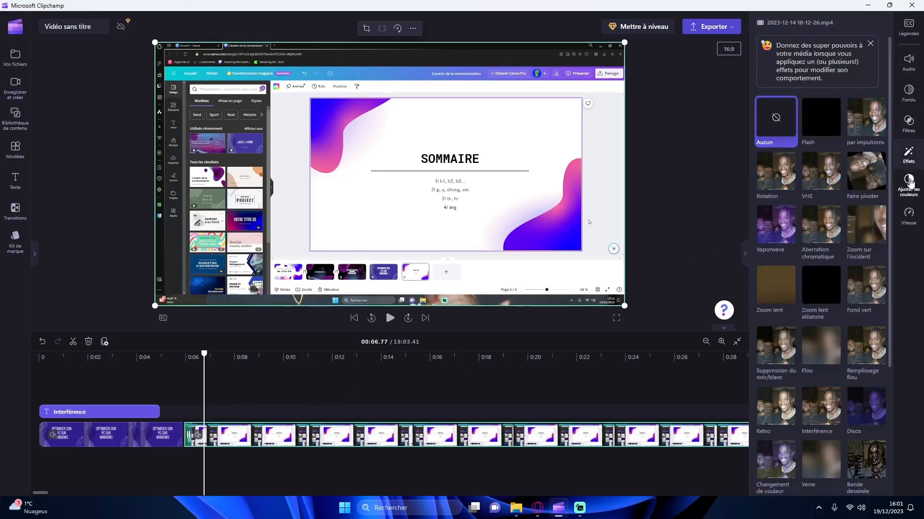
{"action": "left_click", "coordinate": [909, 181]}
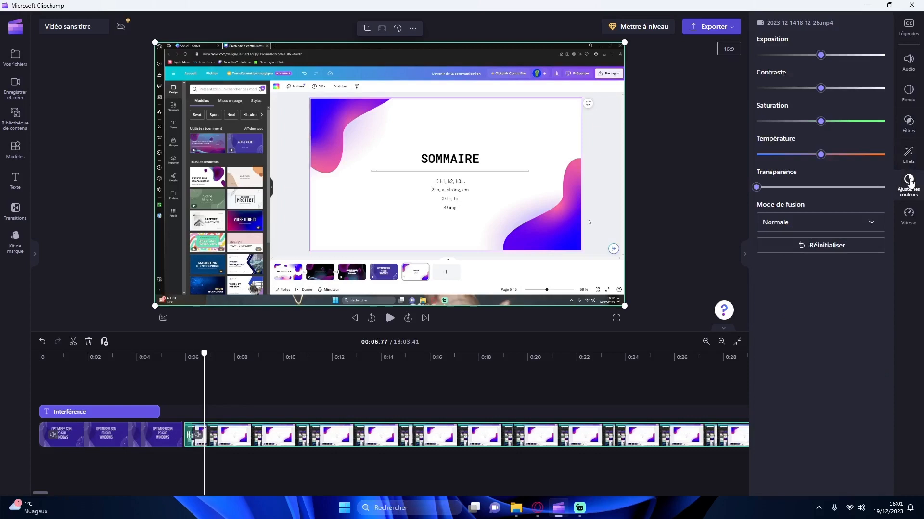
{"action": "left_click", "coordinate": [909, 126]}
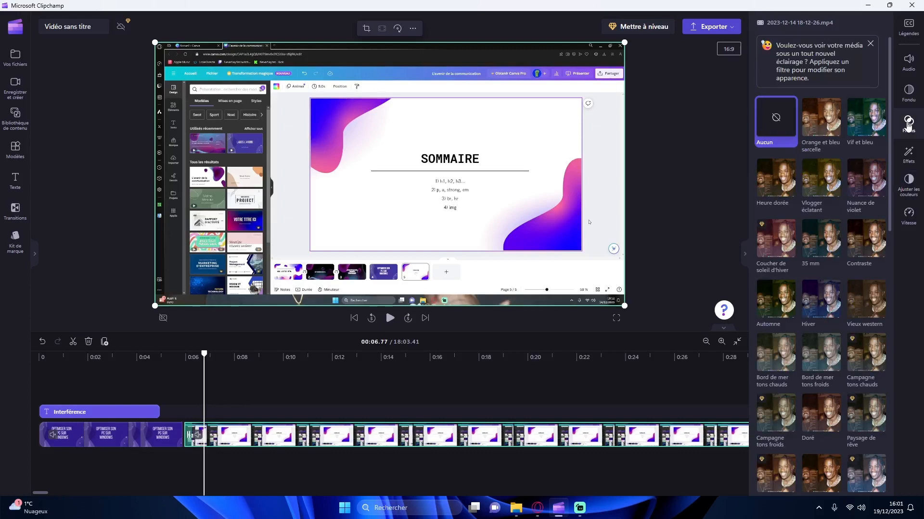
{"action": "left_click", "coordinate": [910, 156]}
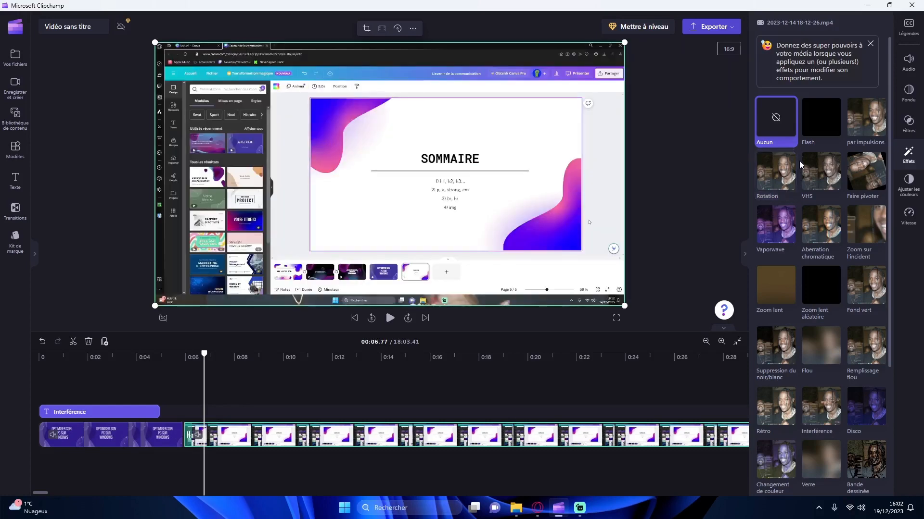
{"action": "left_click", "coordinate": [870, 44]}
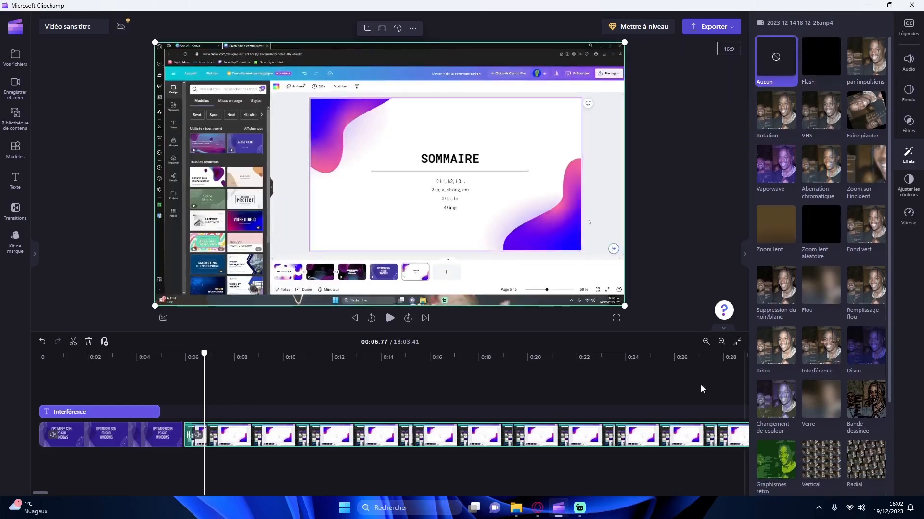
- Show the second clip's playback speed settings, keep the speed at 1x and collapse the properties side panel
{"action": "left_click", "coordinate": [908, 215]}
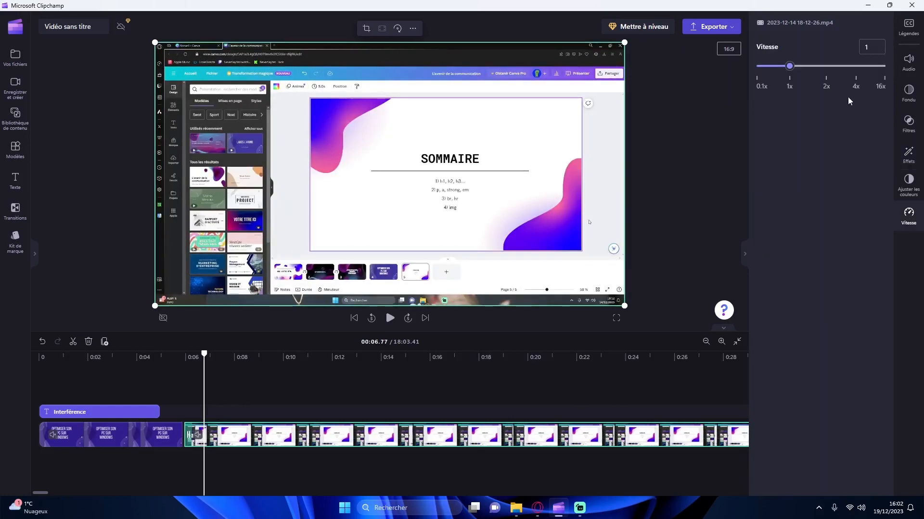
{"action": "mouse_move", "coordinate": [790, 66]}
{"action": "left_mouse_down"}
{"action": "mouse_move", "coordinate": [746, 73]}
{"action": "mouse_move", "coordinate": [901, 73]}
{"action": "mouse_move", "coordinate": [790, 72]}
{"action": "left_mouse_up"}
{"action": "left_click", "coordinate": [743, 257]}
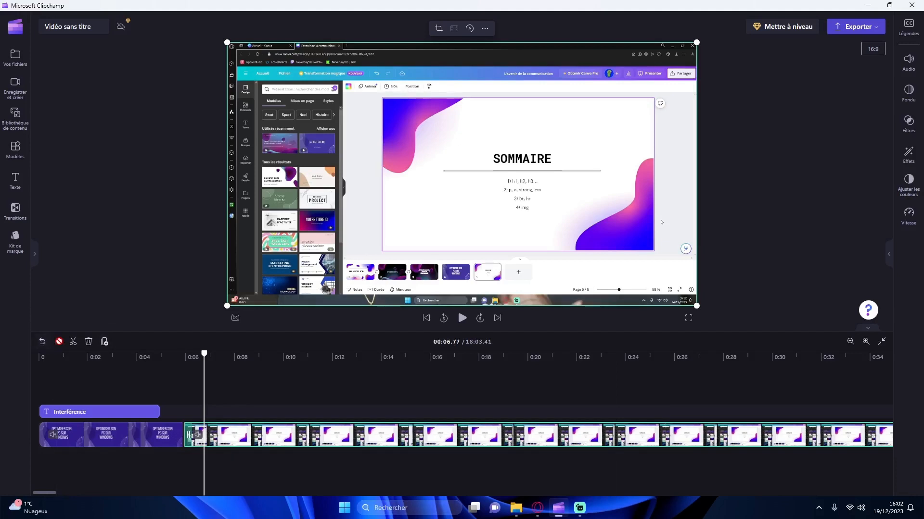
- Split the second clip at 00:06.77 and delete the short piece before the split
{"action": "left_click", "coordinate": [72, 342]}
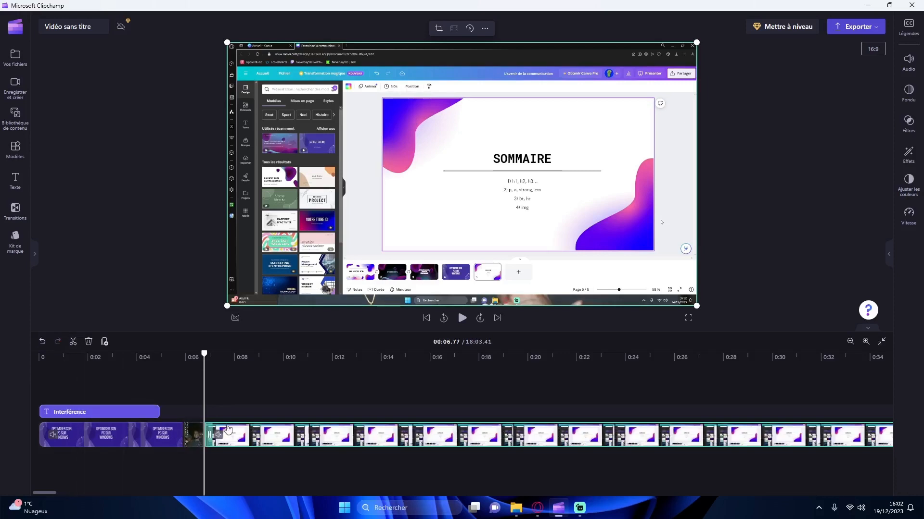
{"action": "left_click", "coordinate": [192, 434]}
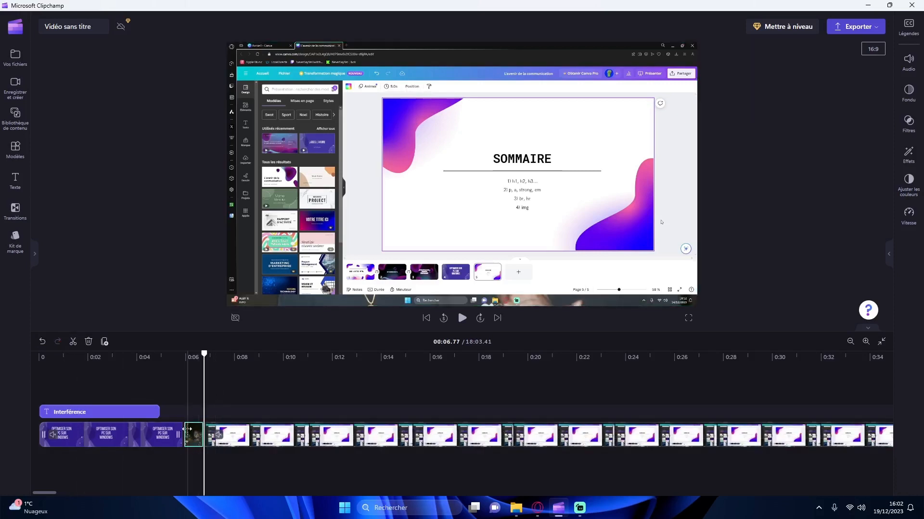
{"action": "key", "text": "Delete"}
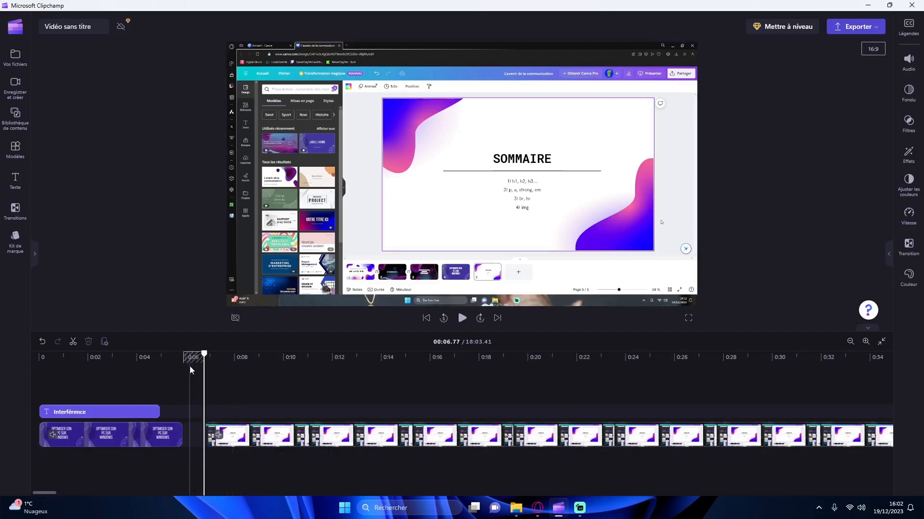
- Preview the empty gap between the two clips and the footage after it, and close the gap
{"action": "left_click", "coordinate": [191, 358]}
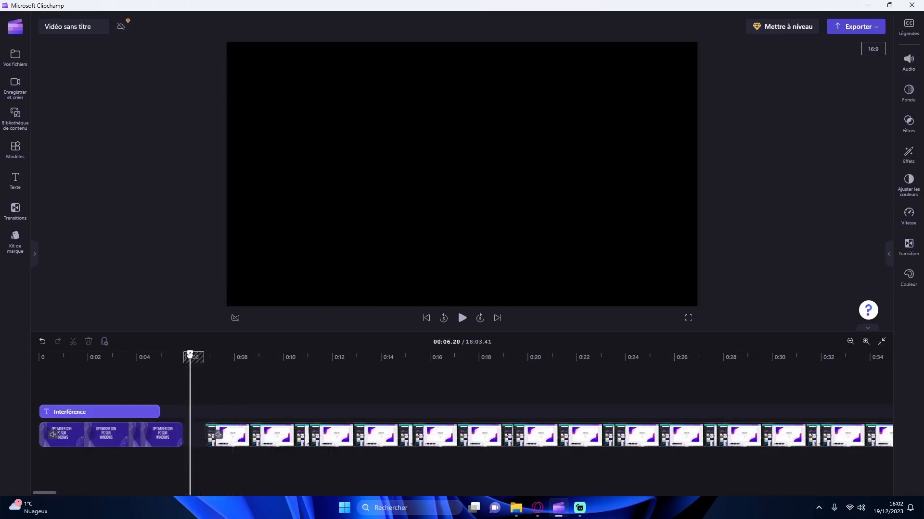
{"action": "scroll", "coordinate": [193, 361], "scroll_direction": "up", "scroll_amount": 2}
{"action": "left_click", "coordinate": [234, 358]}
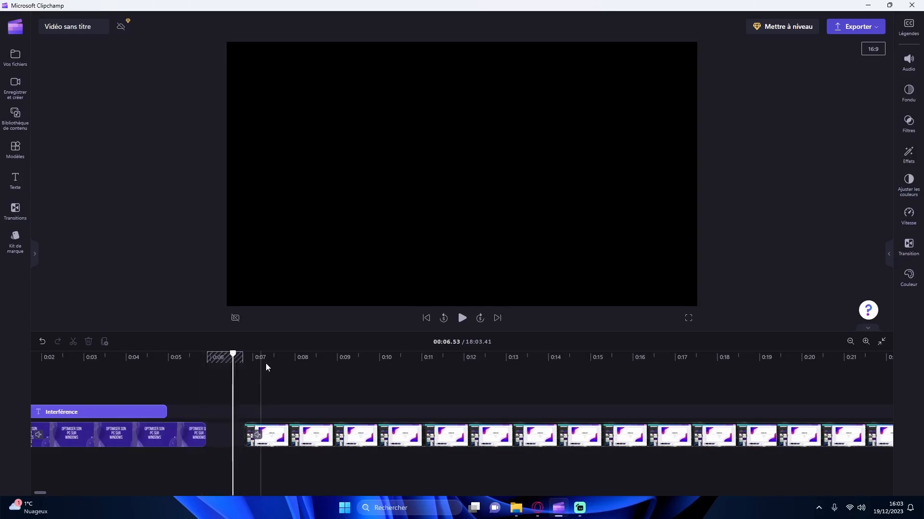
{"action": "left_click", "coordinate": [265, 367]}
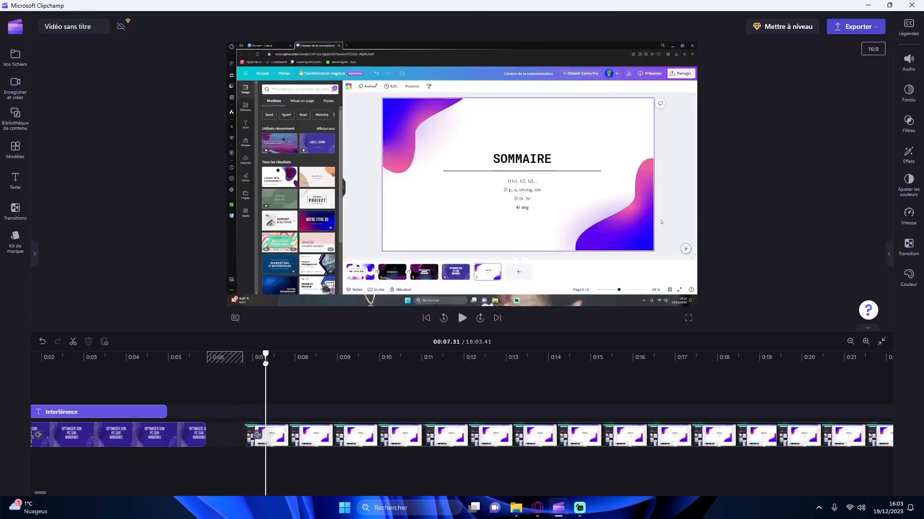
{"action": "left_click", "coordinate": [225, 357]}
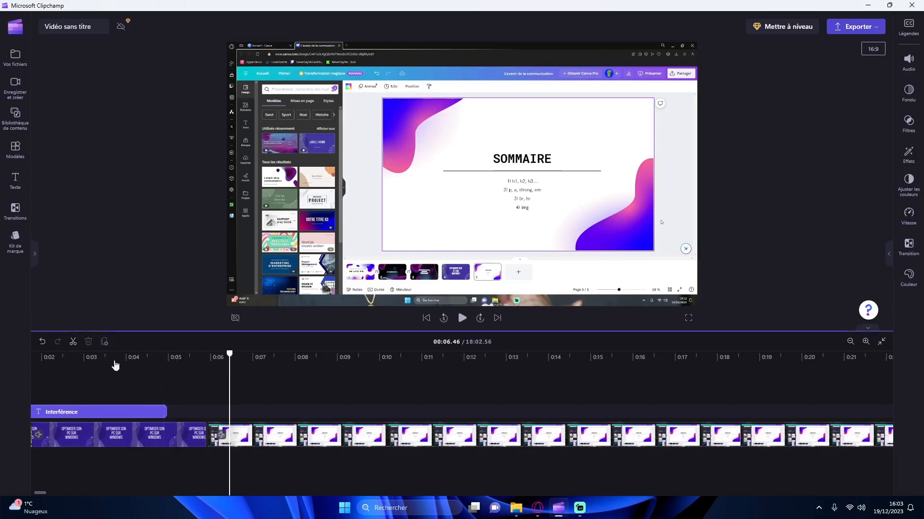
- Select the second clip and fit the whole project in the timeline
{"action": "left_click", "coordinate": [312, 439]}
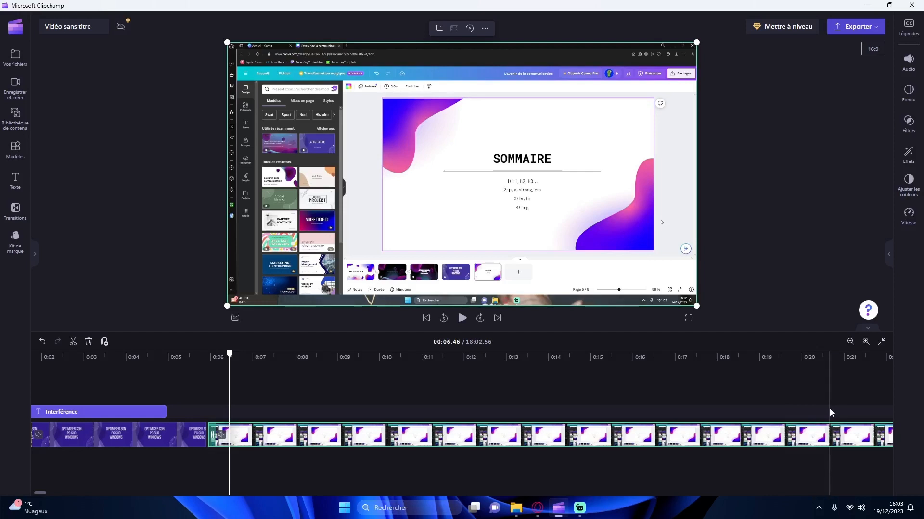
{"action": "left_click", "coordinate": [882, 343]}
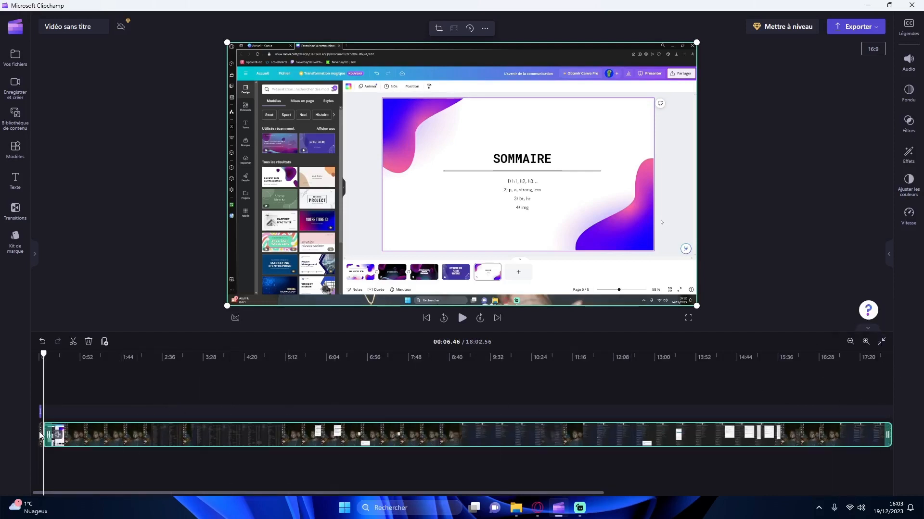